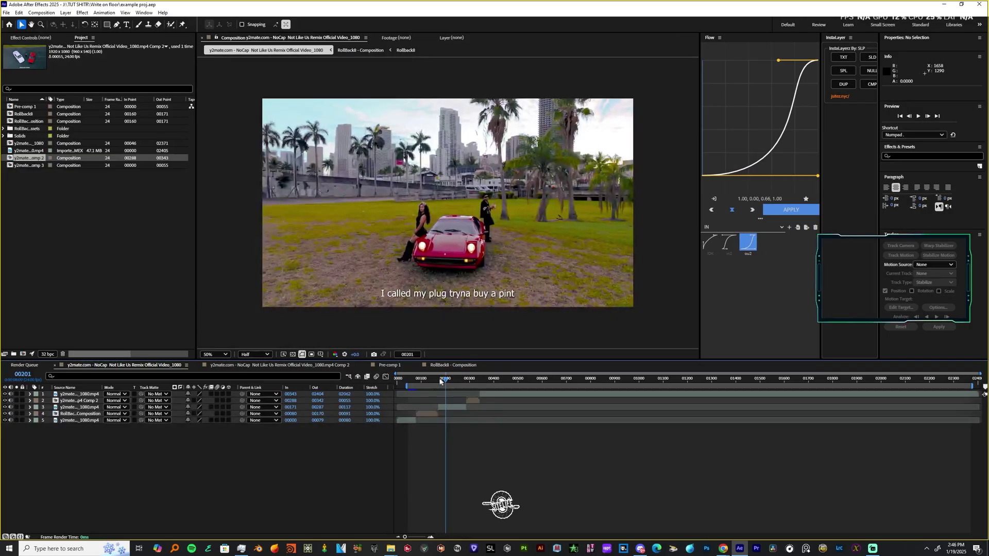
Run Track Camera on the video layer of the two-car shot and enable Detailed Analysis in the 3D Camera Tracker.
drag(440, 381, 475, 397)
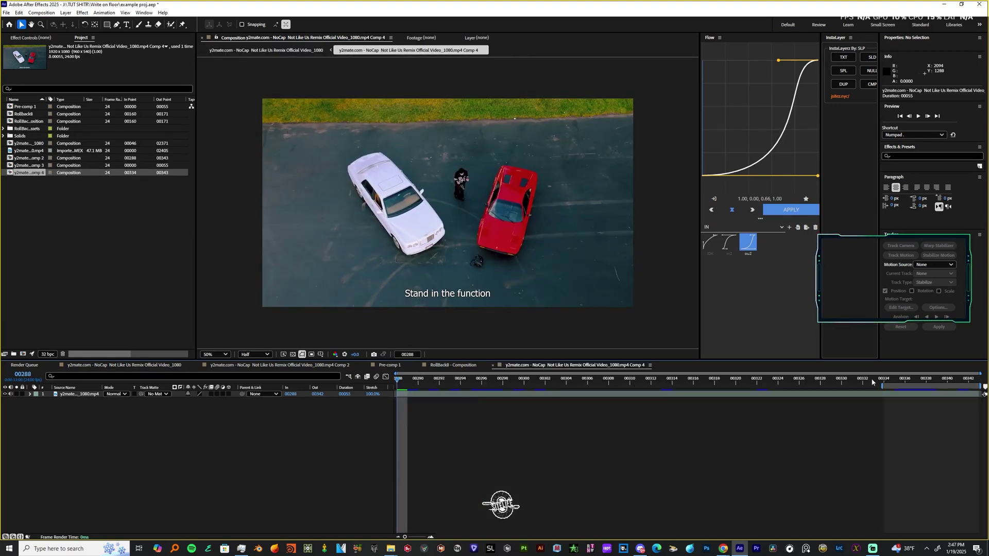
right_click(490, 394)
mouse_move(534, 296)
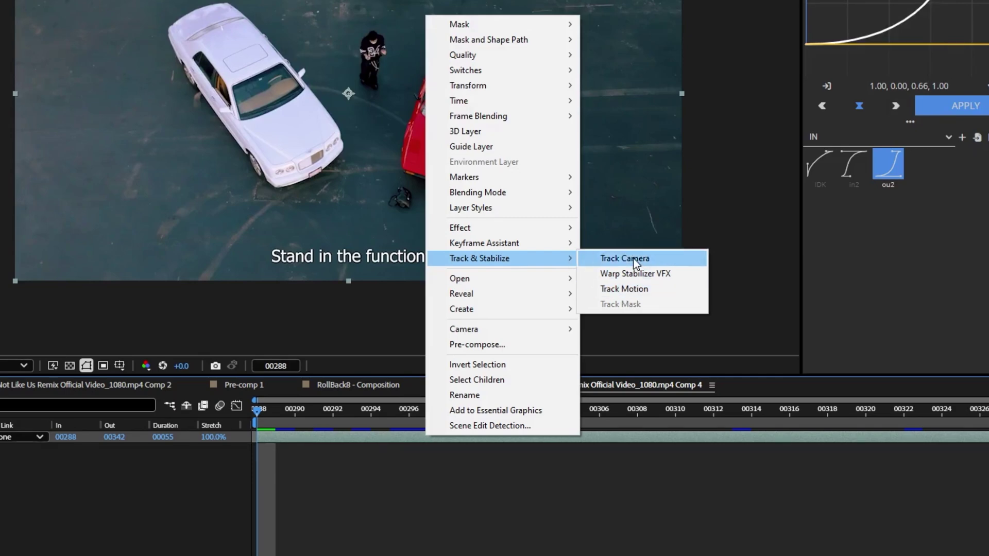
click(634, 259)
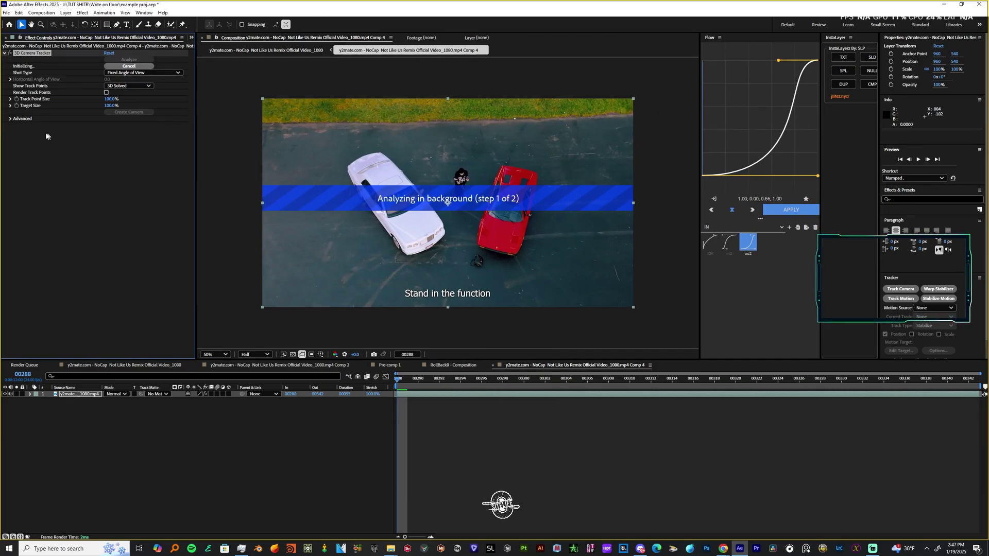
click(10, 118)
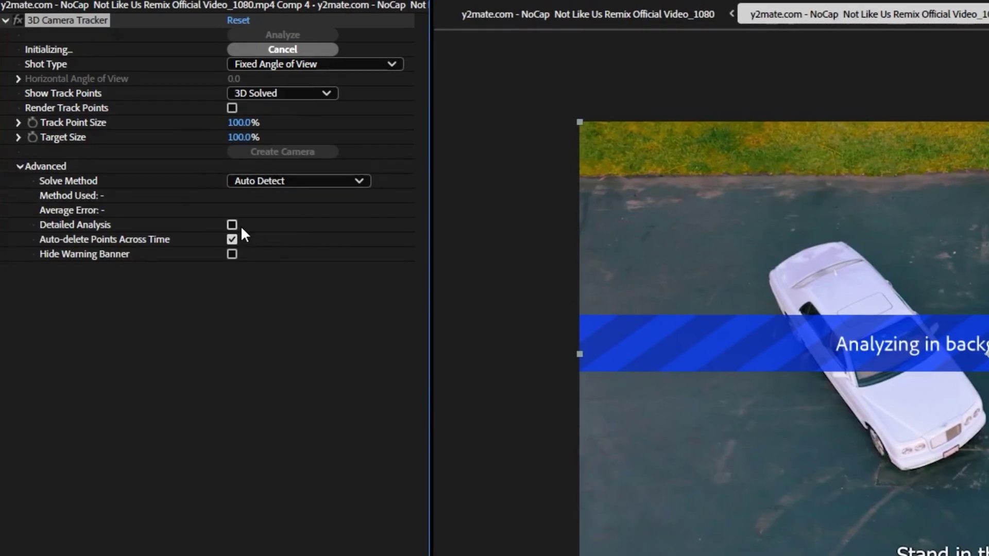
click(232, 225)
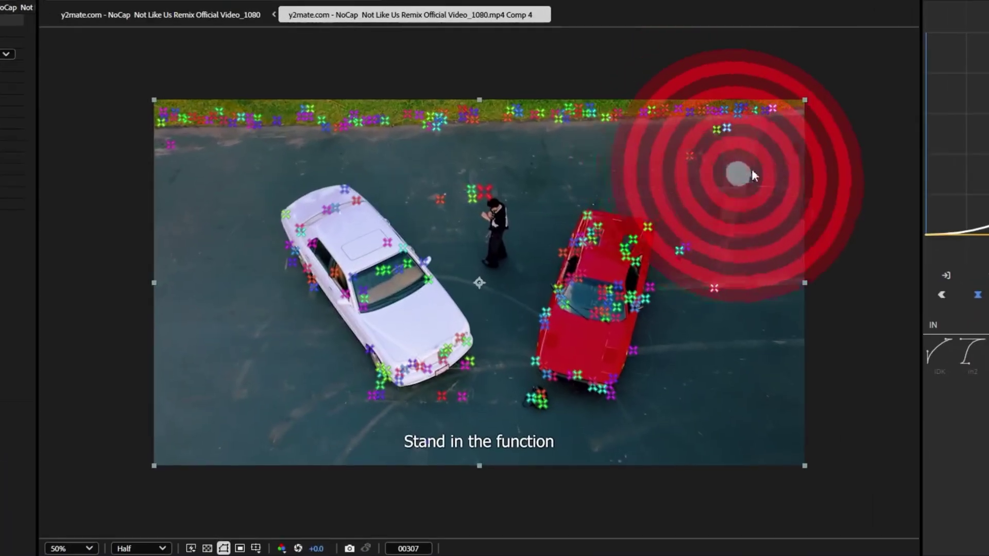
Select the camera track points lying on the pavement around both cars so the target lies flat on the ground.
click(690, 156)
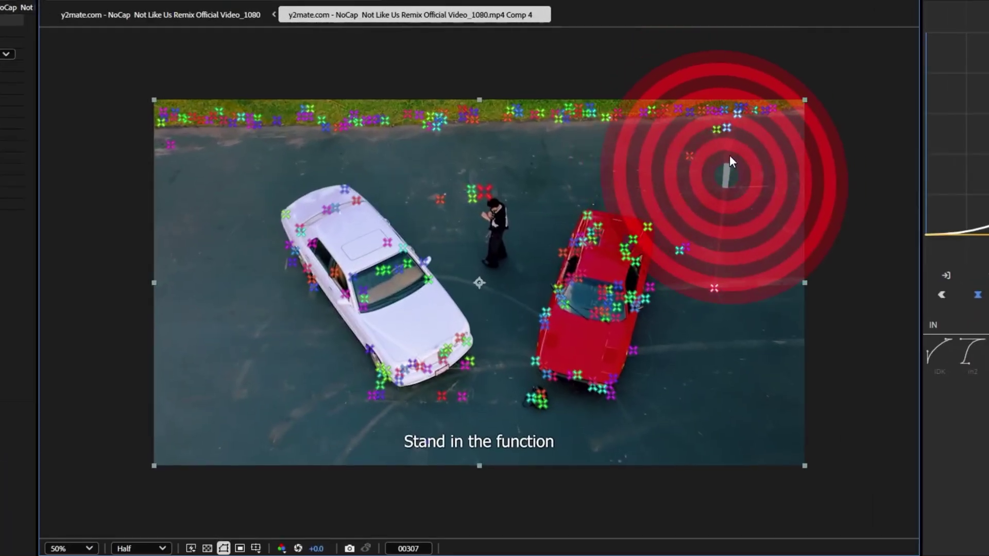
mouse_move(683, 235)
mouse_down()
mouse_move(670, 275)
mouse_move(706, 277)
mouse_move(691, 293)
mouse_move(793, 320)
mouse_up()
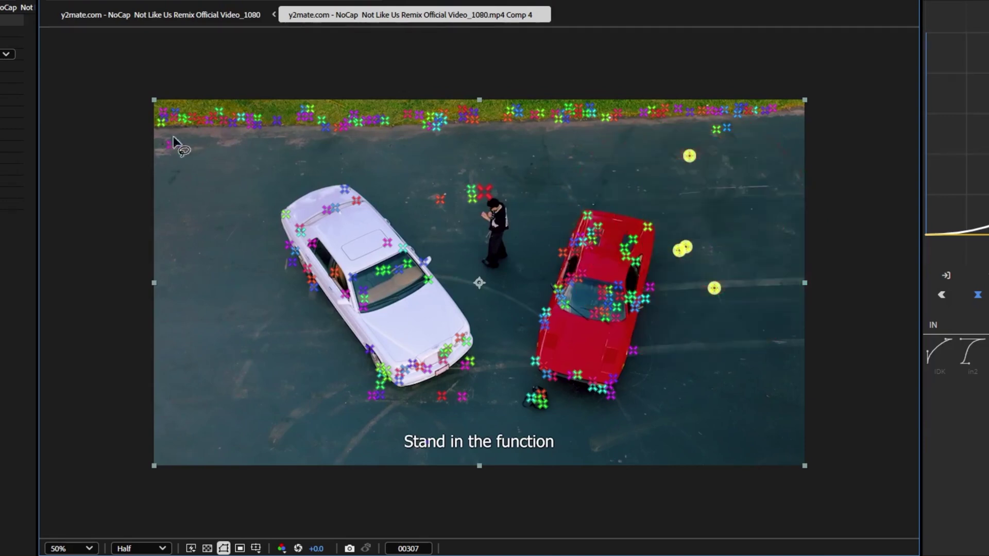
drag(444, 218, 449, 215)
mouse_move(412, 122)
mouse_down()
mouse_move(421, 144)
mouse_move(440, 142)
mouse_up()
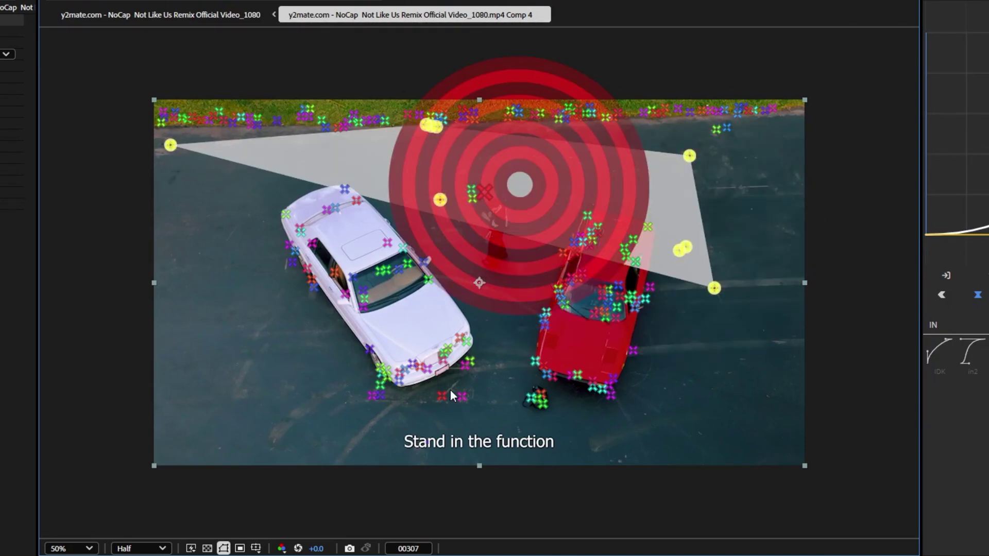
mouse_move(450, 390)
mouse_down()
mouse_move(430, 404)
mouse_move(454, 398)
mouse_up()
shift+click(462, 397)
mouse_move(369, 393)
mouse_down()
mouse_move(348, 402)
mouse_move(361, 392)
mouse_up()
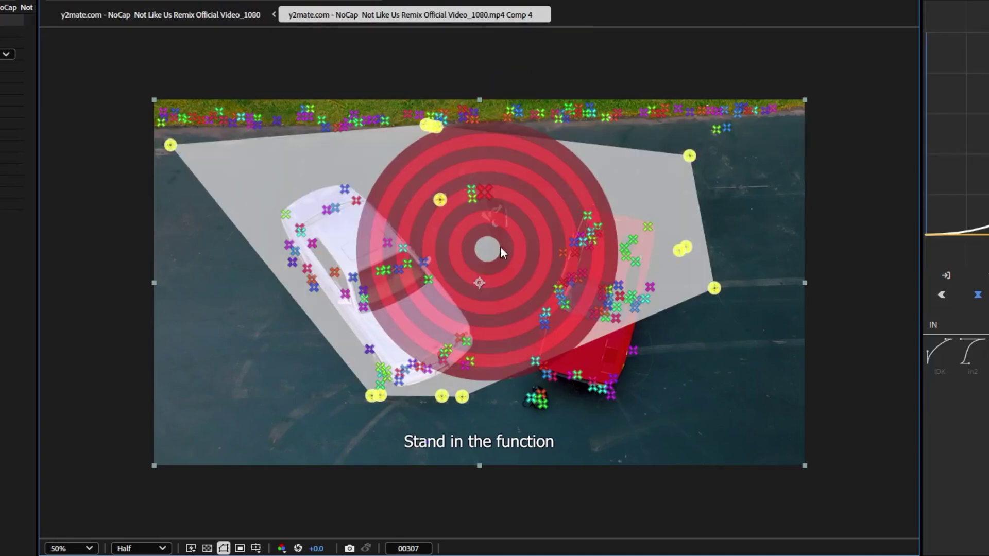
Set the ground plane and origin from the selected track points and create a null and camera from them.
right_click(536, 244)
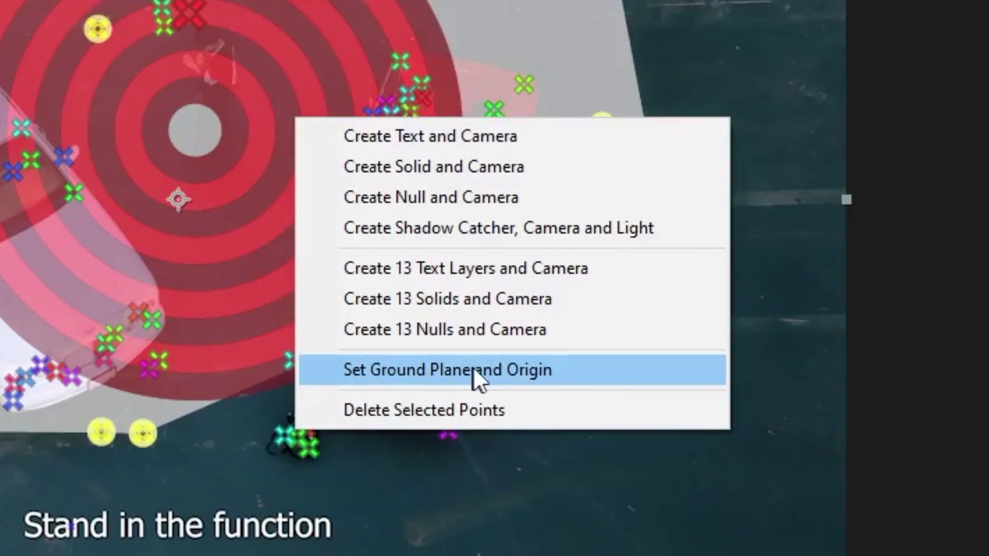
click(472, 367)
right_click(196, 118)
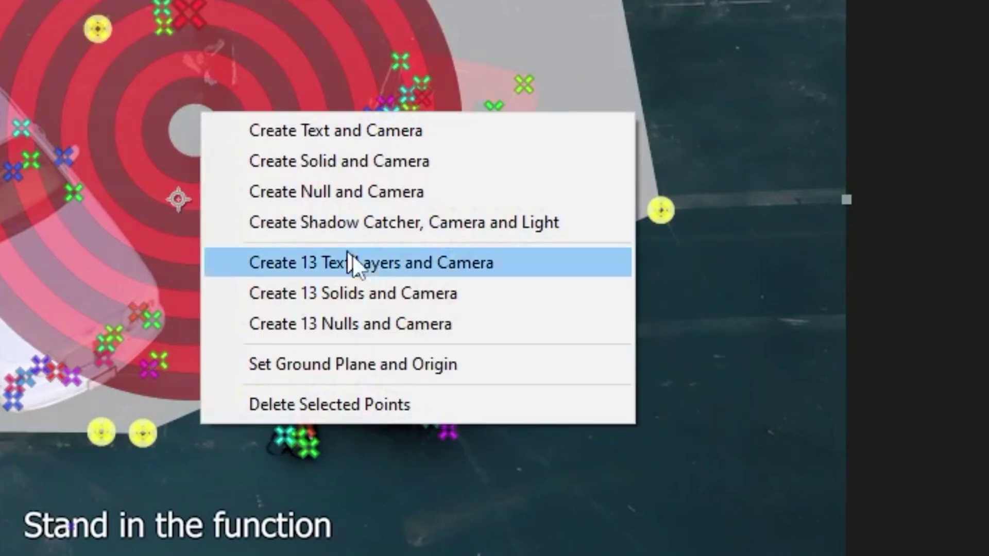
click(342, 192)
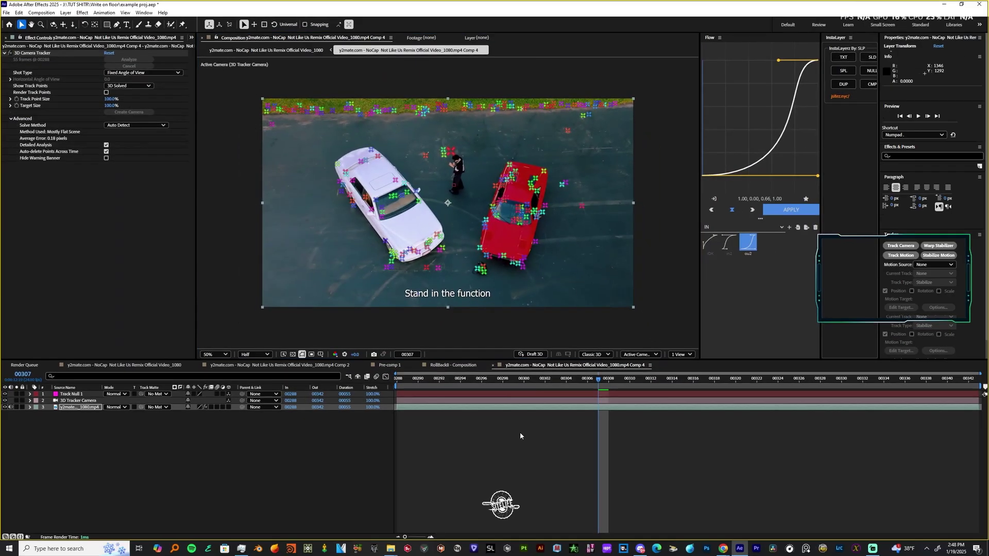
Scrub through the tracked shot to inspect it, ending back on its first frame.
click(514, 474)
drag(505, 412, 458, 503)
drag(473, 455, 810, 459)
click(499, 407)
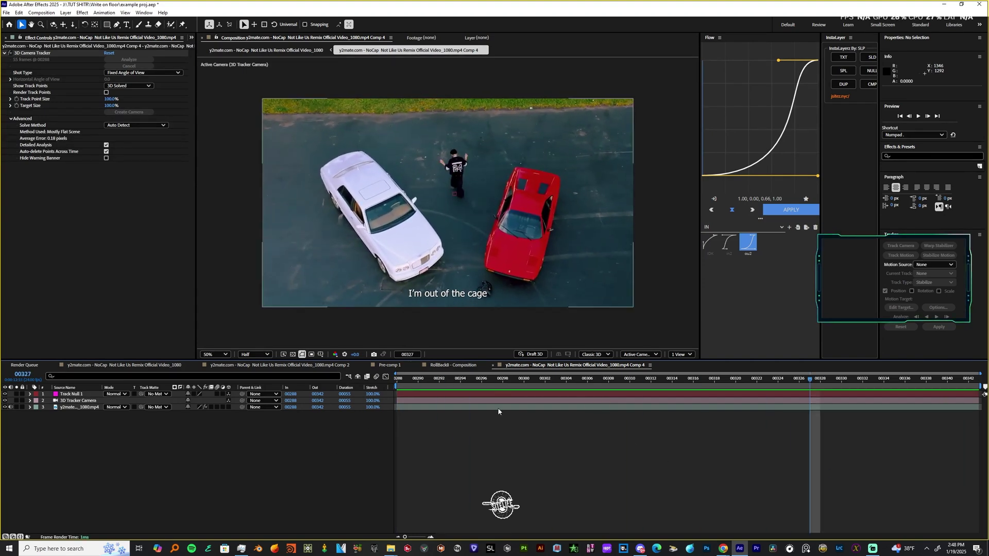
drag(447, 380, 376, 396)
click(523, 439)
Add a text layer reading "Tutorial" and place it at the top of the layer stack.
click(521, 407)
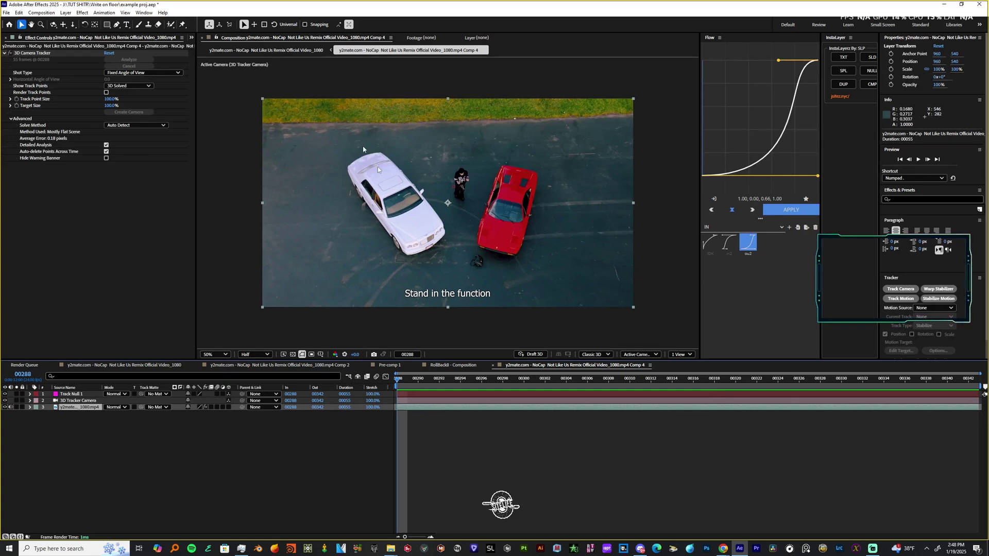
click(127, 25)
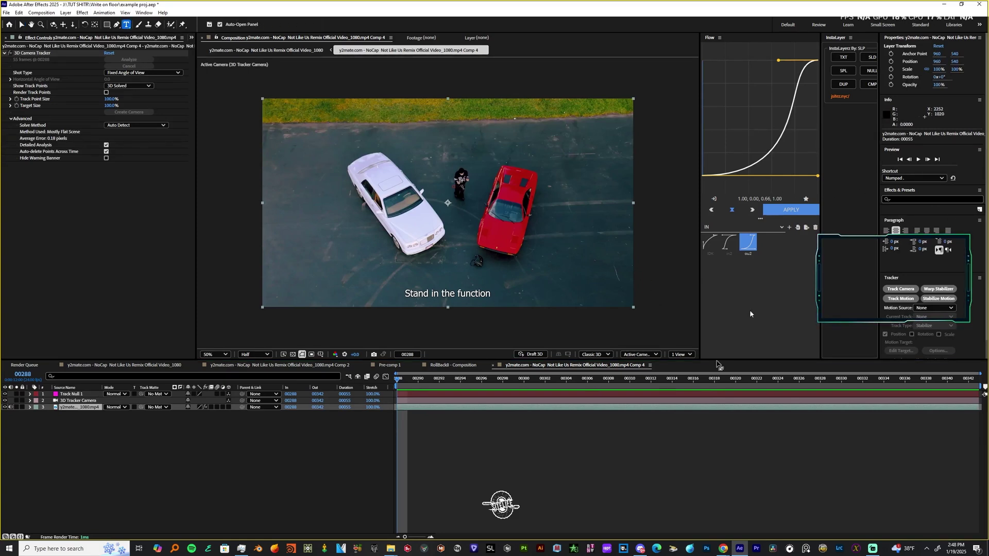
click(849, 61)
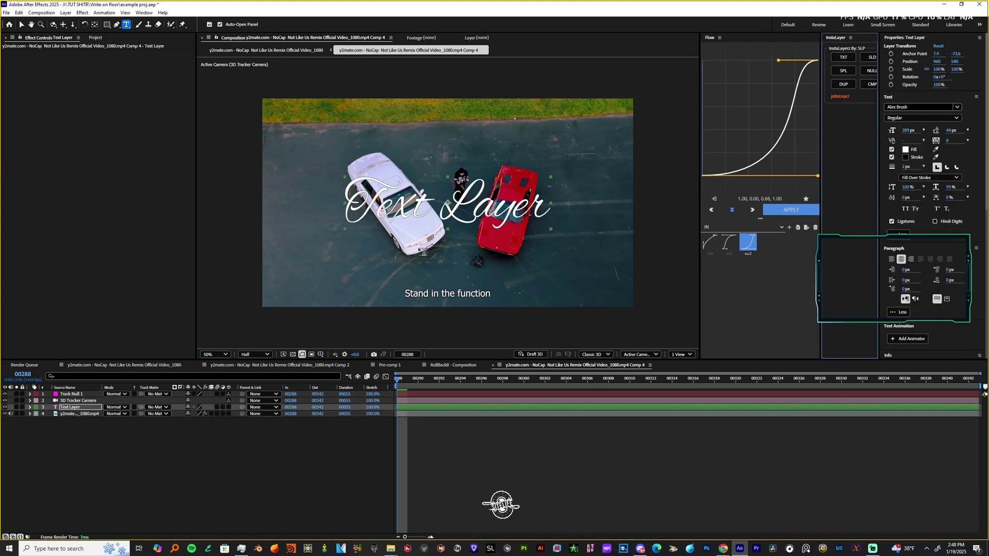
drag(427, 380, 947, 432)
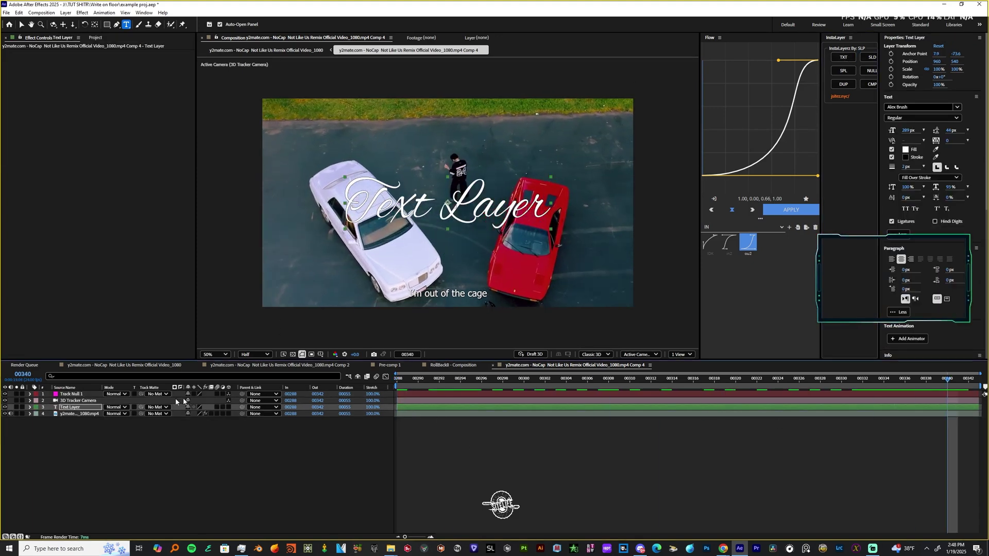
drag(73, 407, 66, 391)
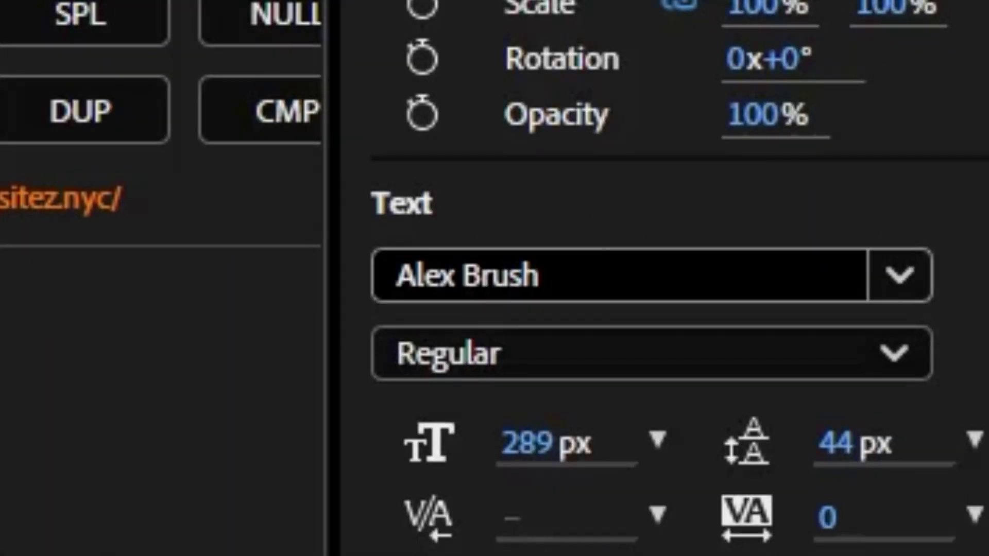
text(torial)
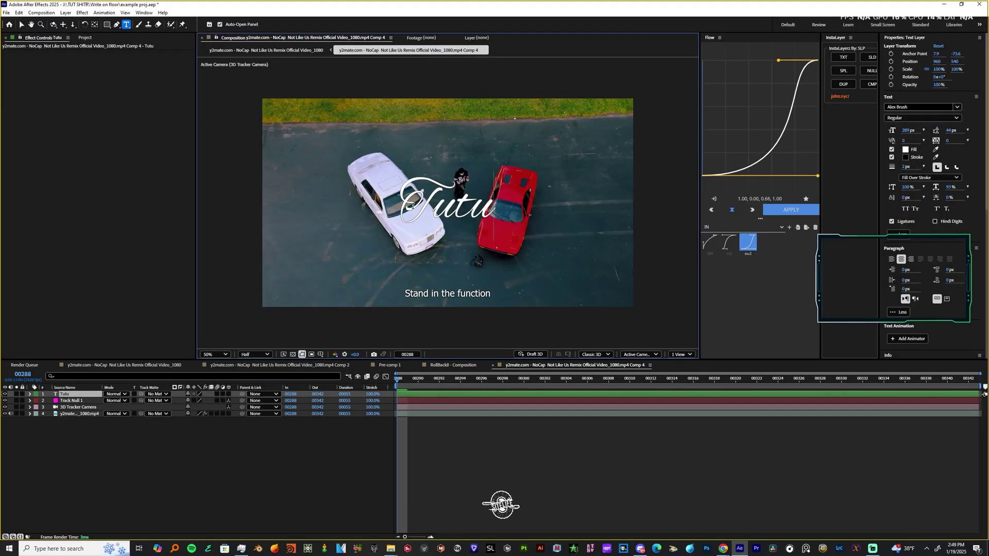
click(463, 443)
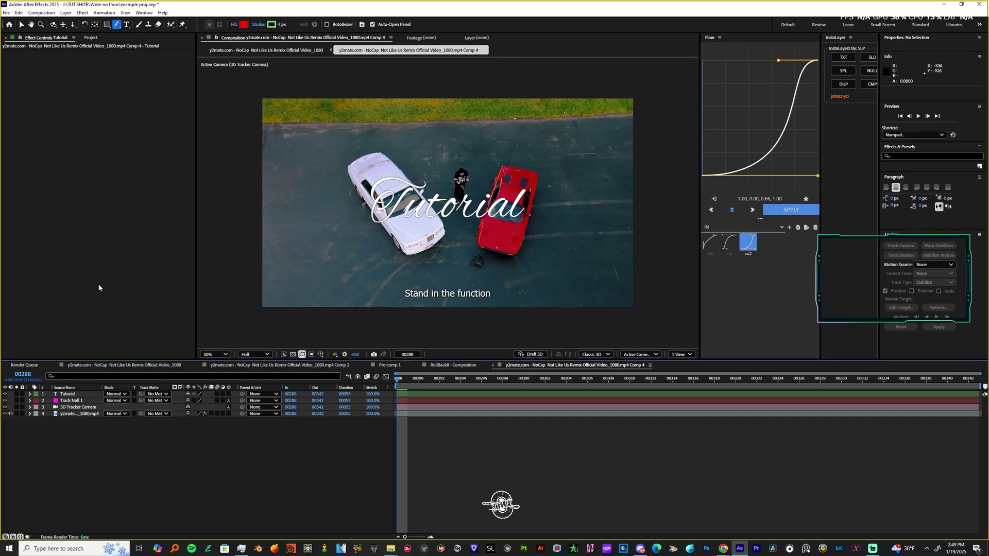
Trace the stem and lower loop of the letter T with an open Pen mask path on the Tutorial layer.
click(68, 394)
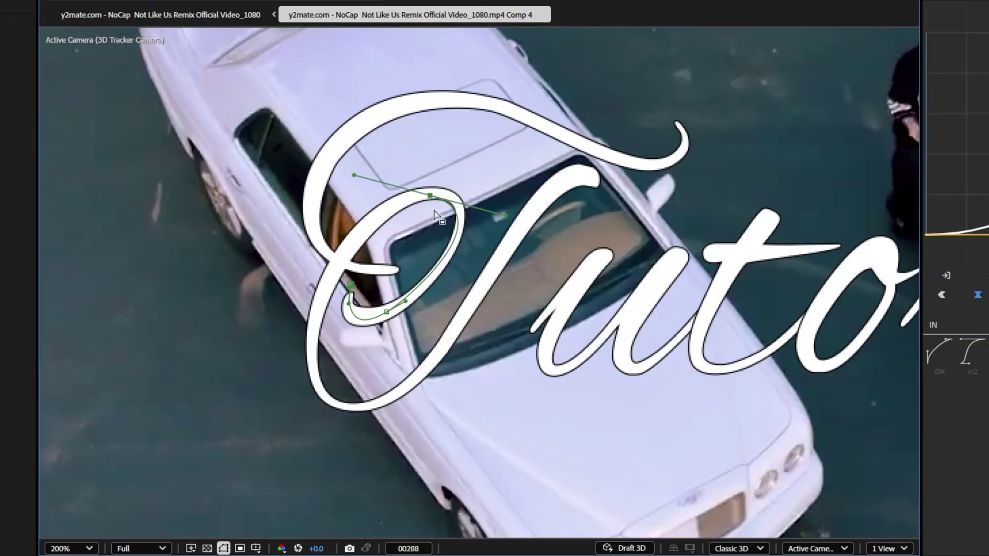
key(ctrl+z)
mouse_move(441, 194)
mouse_down()
mouse_move(377, 166)
mouse_move(387, 160)
mouse_move(423, 194)
mouse_up()
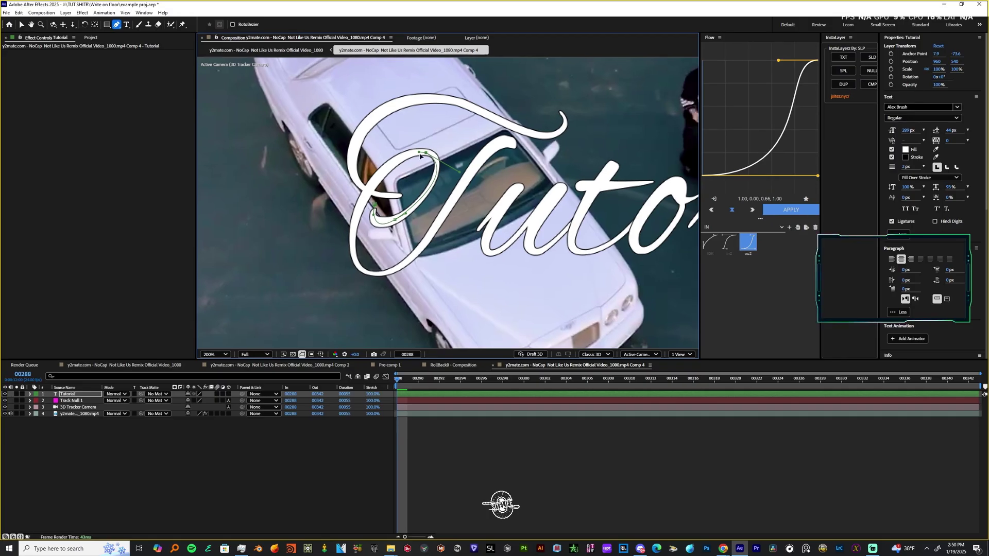
drag(438, 165, 433, 131)
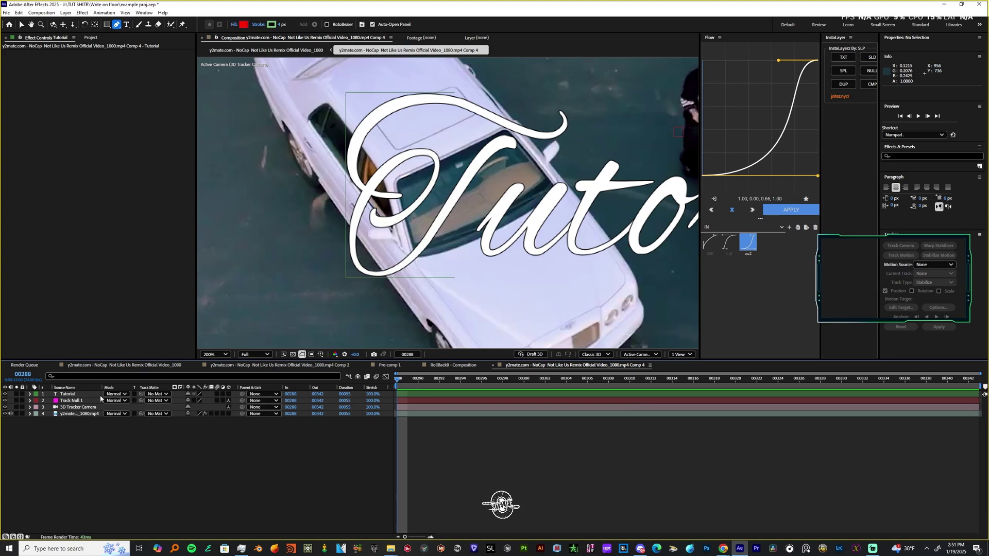
Trace the sweeping top stroke of the letter T with a second open mask path.
click(405, 193)
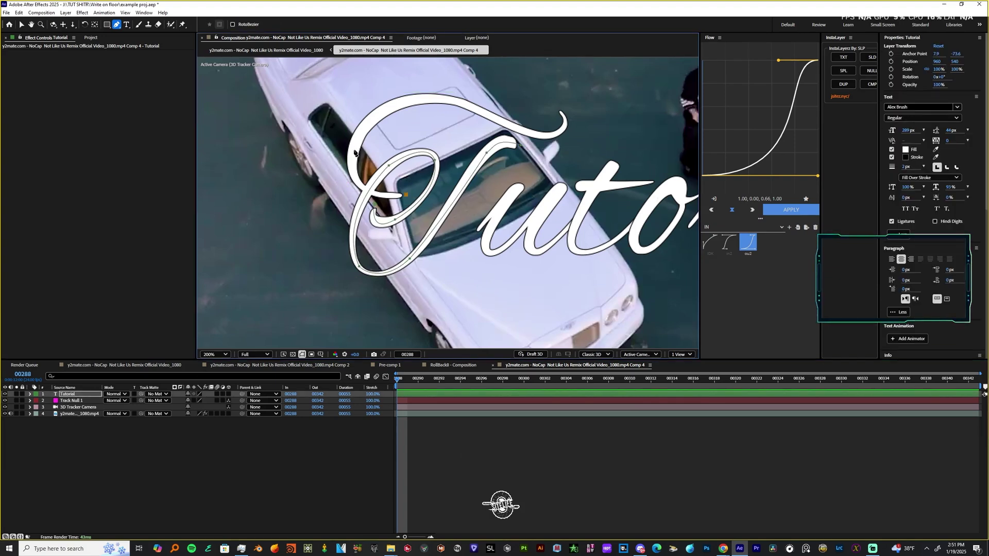
drag(354, 154, 366, 105)
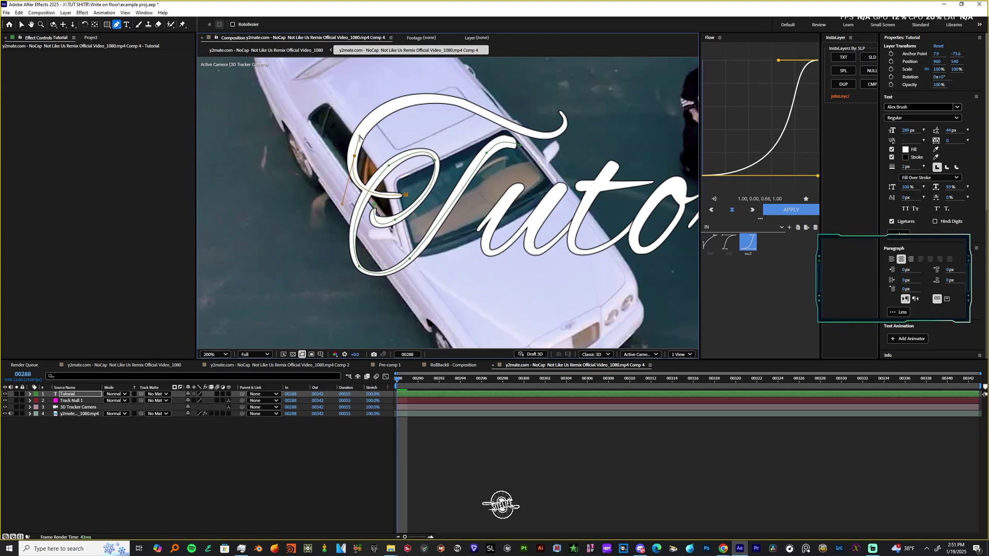
mouse_move(467, 107)
mouse_down()
mouse_move(558, 129)
mouse_move(549, 135)
mouse_up()
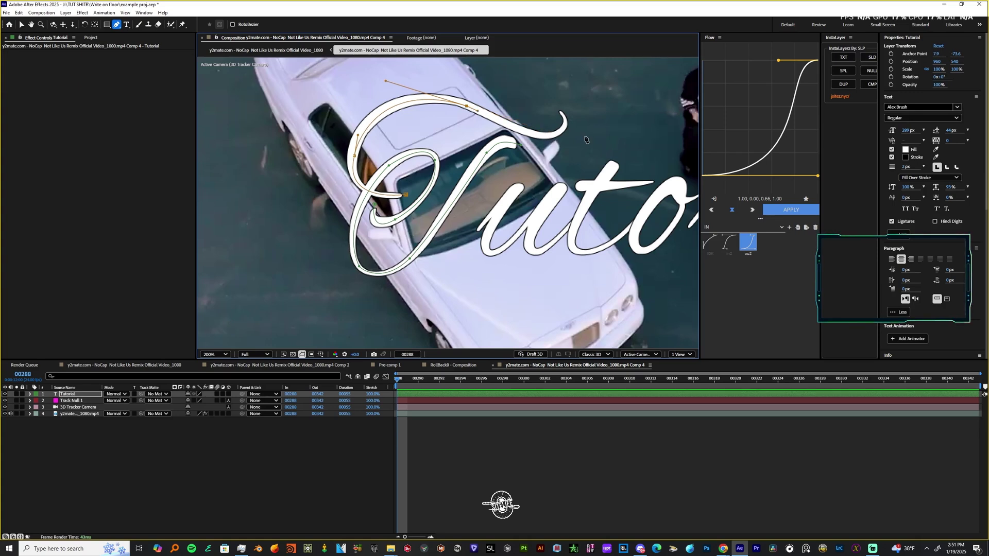
drag(550, 135, 550, 101)
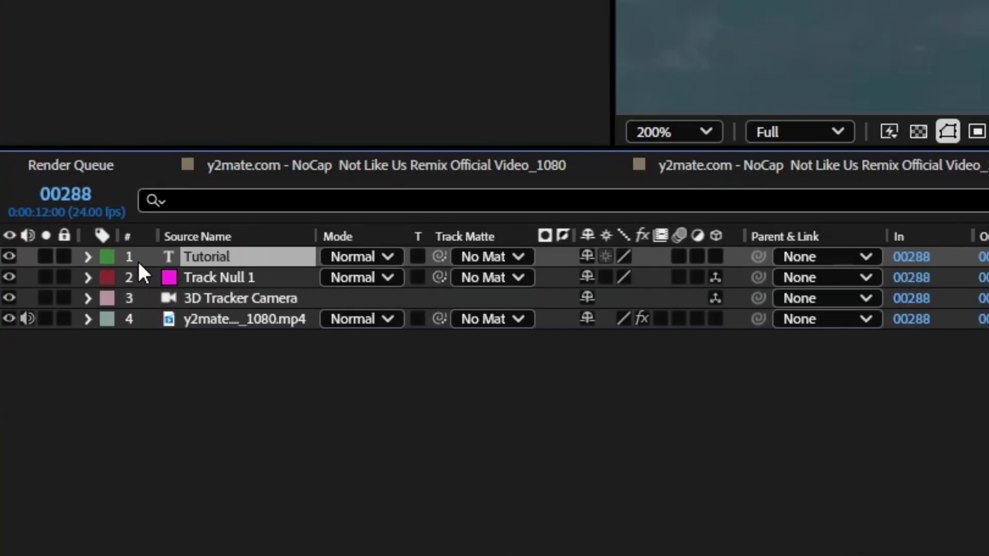
Reveal the Tutorial layer's mask paths and start a third open mask path tracing the letter u.
key(m)
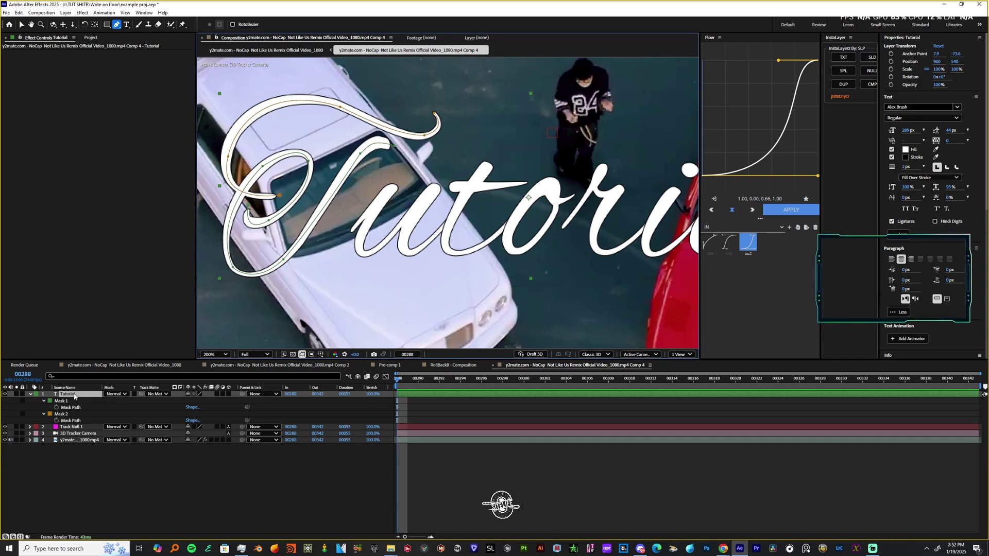
click(348, 233)
click(384, 193)
mouse_move(362, 234)
mouse_down()
mouse_move(358, 252)
mouse_move(383, 243)
mouse_up()
click(403, 223)
click(427, 194)
mouse_move(406, 241)
mouse_down()
mouse_move(400, 268)
mouse_move(428, 242)
mouse_up()
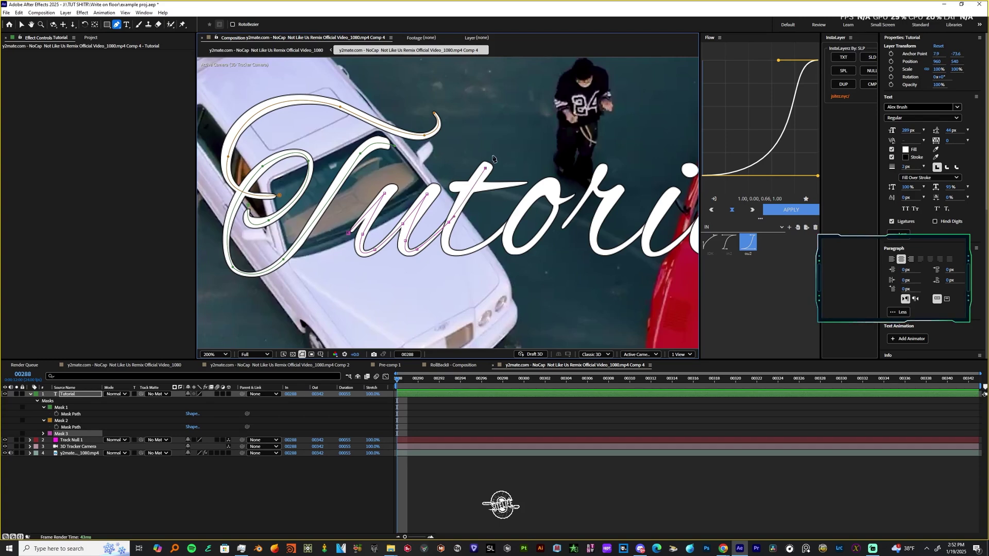
Continue the third mask path down the stem of the second t and around the letter o.
click(454, 252)
click(507, 223)
click(542, 191)
click(557, 207)
click(551, 216)
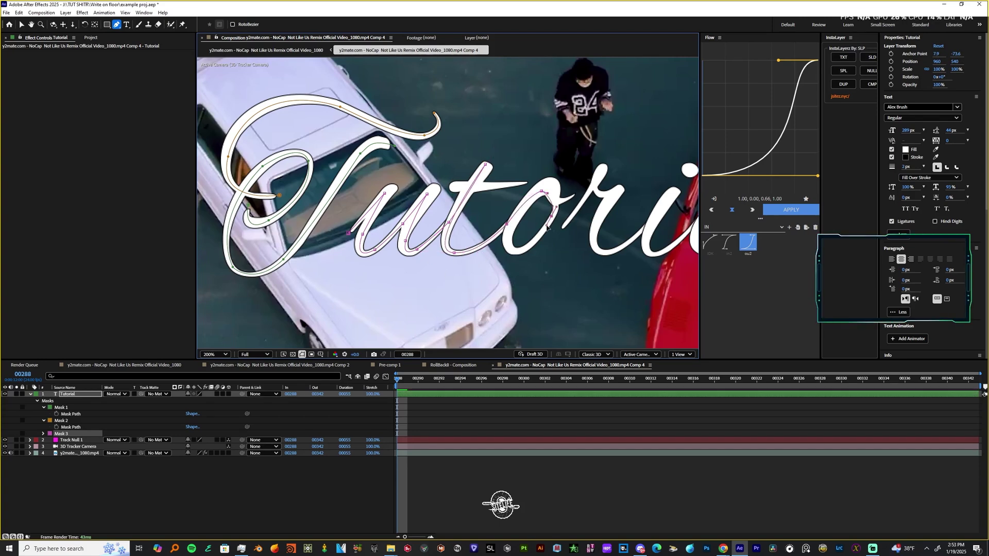
drag(519, 250, 513, 218)
drag(537, 186, 562, 163)
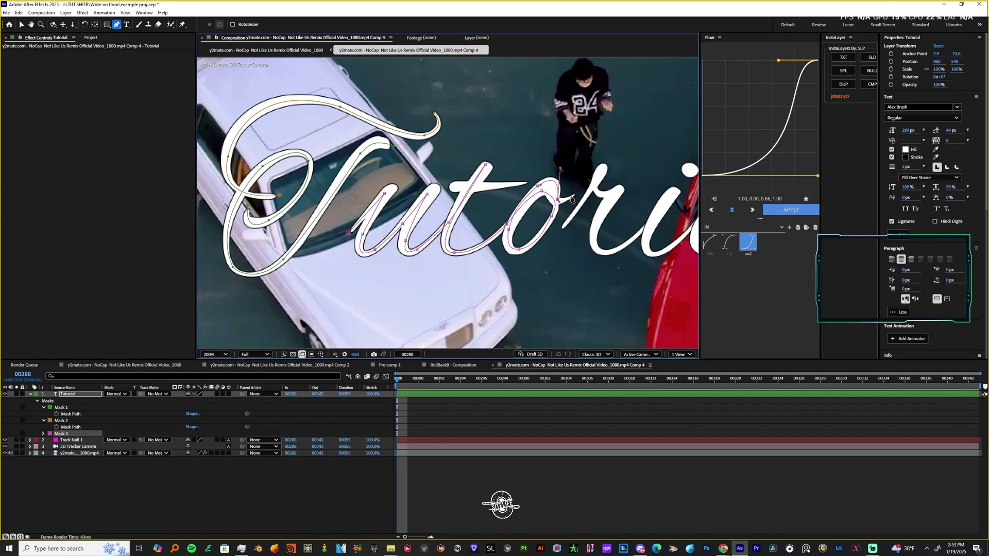
click(575, 195)
Trace the crossbar of the second t with a separate straight mask path.
key(F2)
click(438, 181)
click(534, 181)
Trace the letters r and i and the bowl of the a with one continuous fifth mask path.
click(492, 238)
mouse_move(534, 182)
mouse_down()
mouse_move(468, 189)
mouse_move(526, 194)
mouse_up()
click(535, 173)
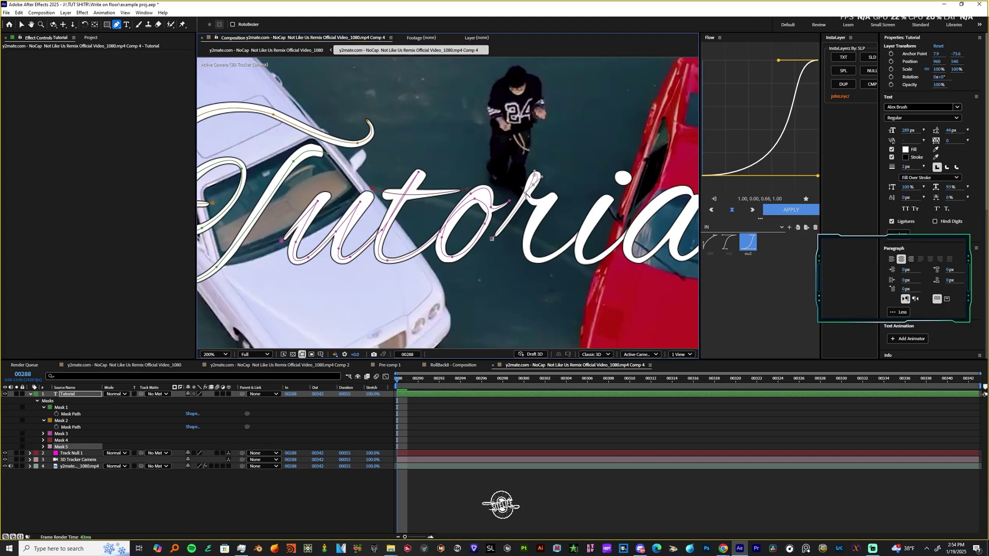
drag(580, 235, 620, 200)
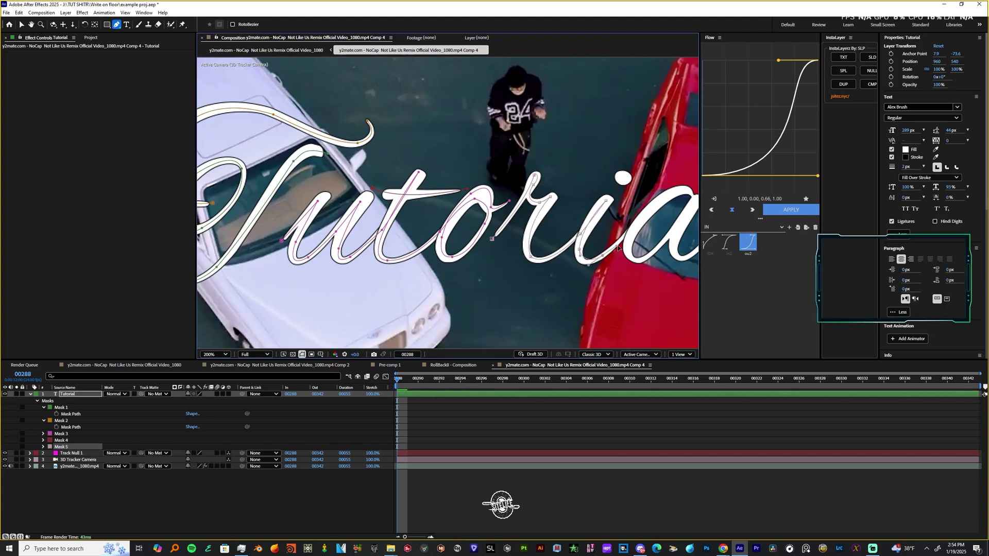
drag(618, 248, 493, 277)
drag(572, 230, 566, 222)
drag(504, 262, 504, 273)
click(544, 266)
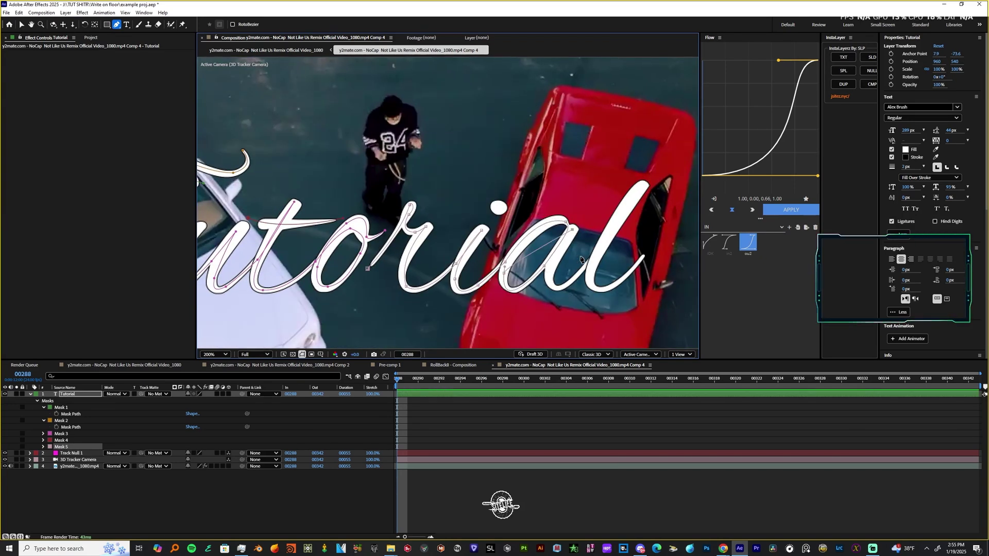
Trace the stem of the a and the final l with a sixth open mask path.
key(F2)
click(574, 227)
drag(561, 287, 577, 285)
mouse_move(638, 188)
mouse_down()
mouse_move(618, 222)
mouse_move(631, 200)
mouse_up()
drag(602, 290, 608, 287)
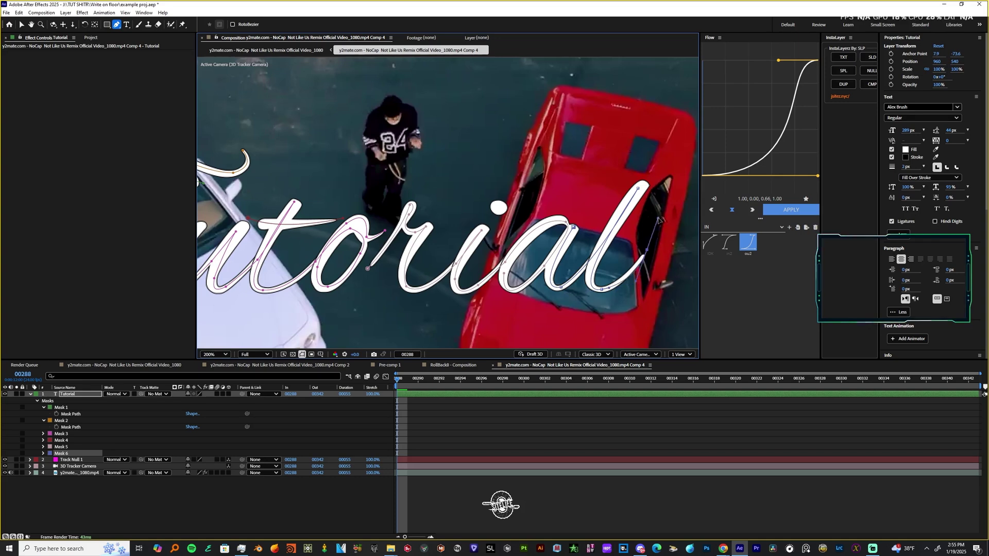
Trace the dot of the letter i with its own short seventh mask path and deselect it.
drag(659, 220, 613, 192)
key(F2)
click(451, 180)
click(456, 174)
key(F2)
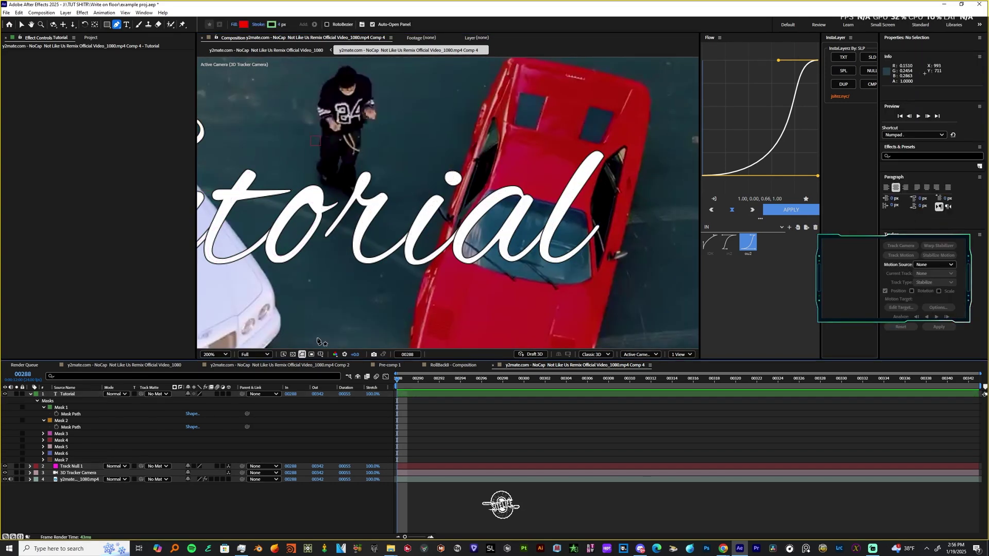
Apply the Stroke effect from the Generate category to the Tutorial text layer.
click(60, 408)
scroll(398, 243, down, 1)
drag(397, 243, 449, 258)
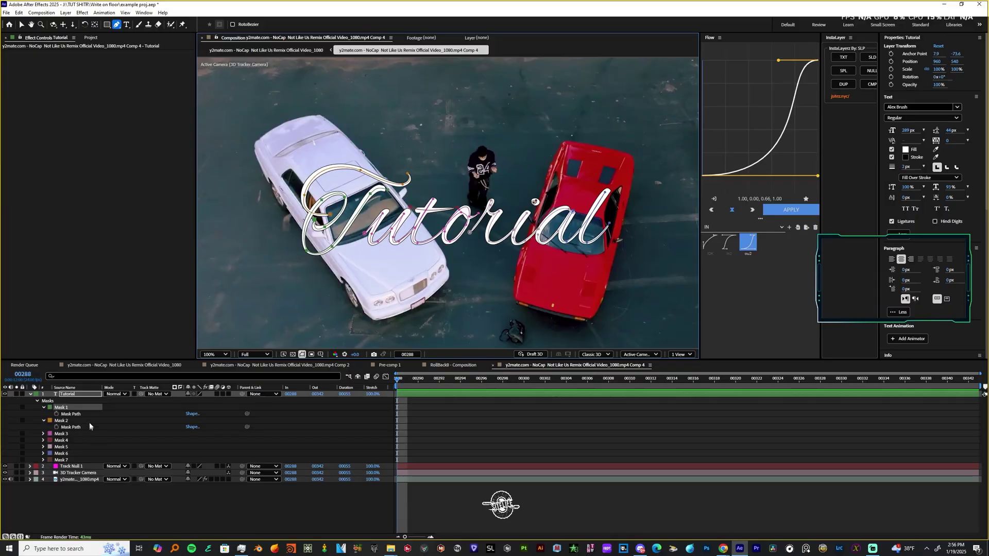
click(61, 394)
click(67, 394)
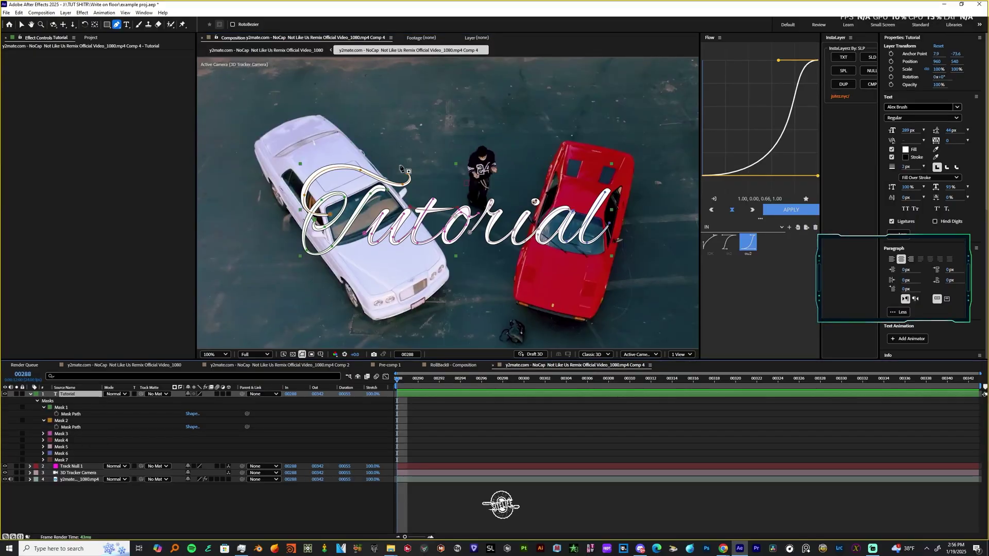
click(284, 505)
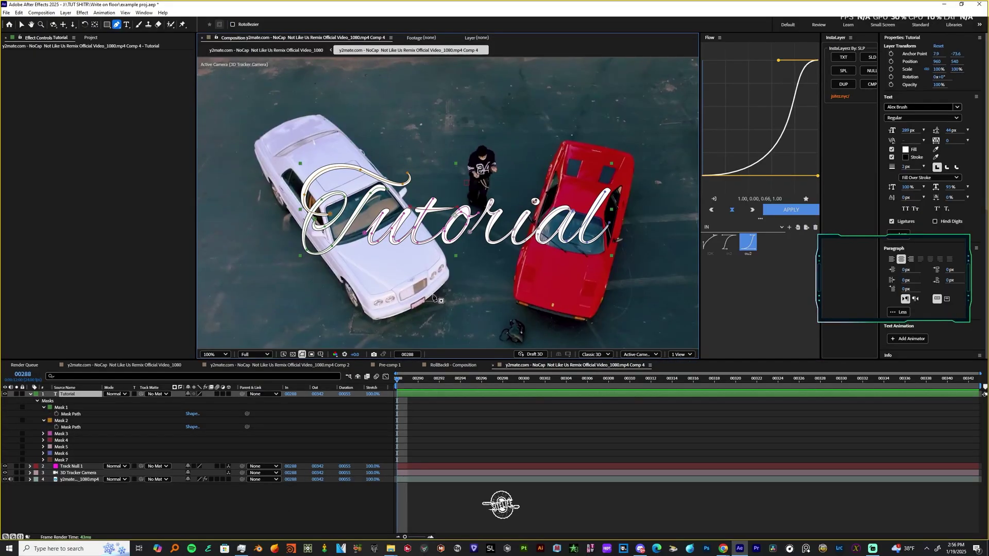
right_click(448, 394)
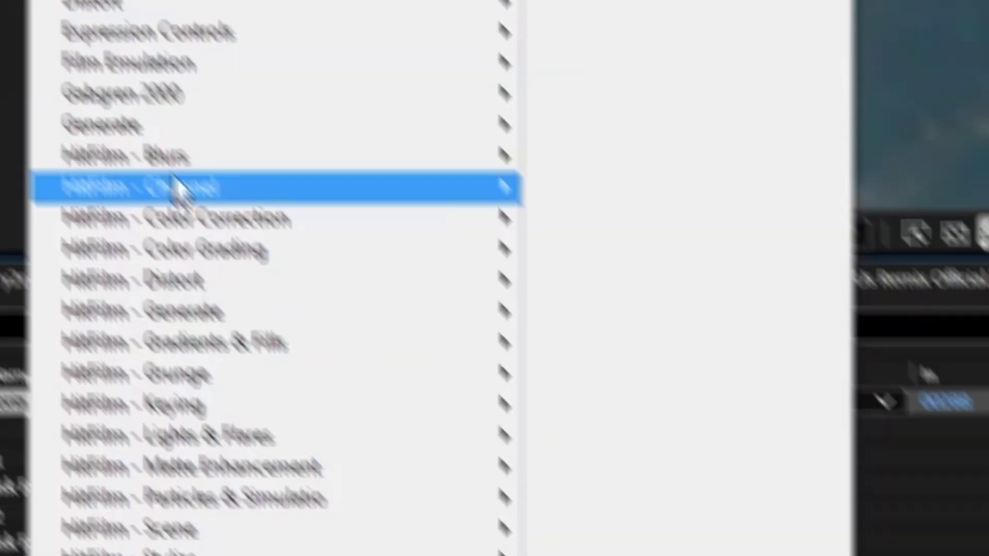
mouse_move(72, 47)
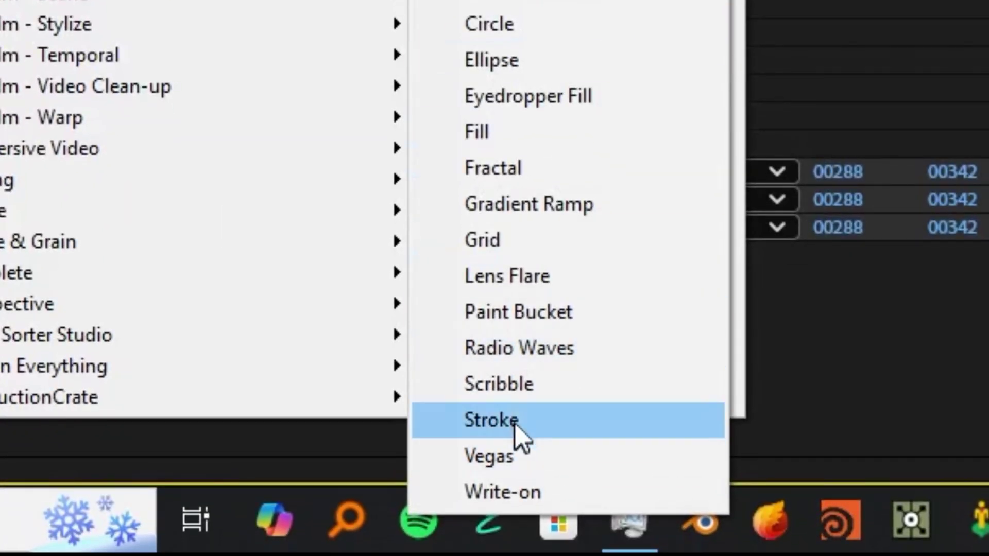
click(510, 460)
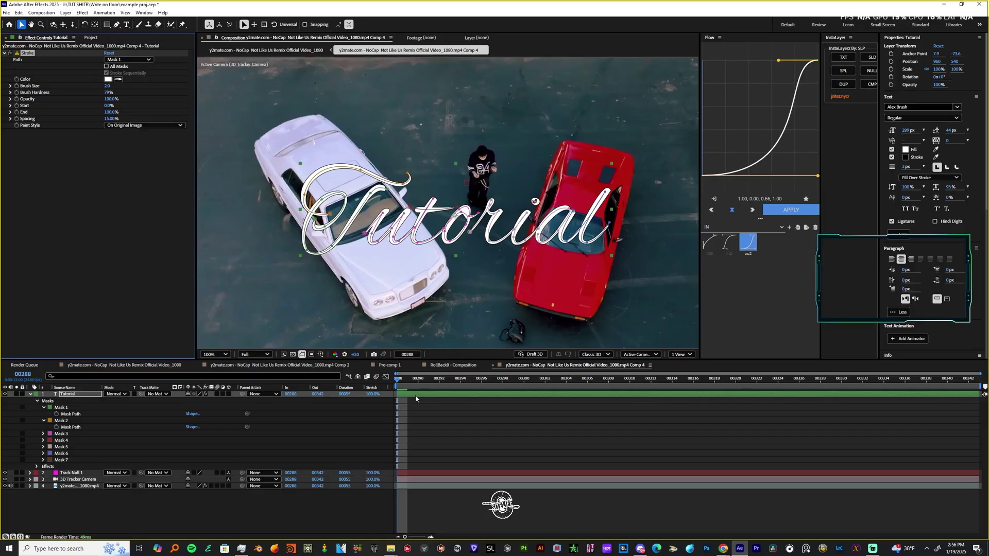
key(ctrl+space)
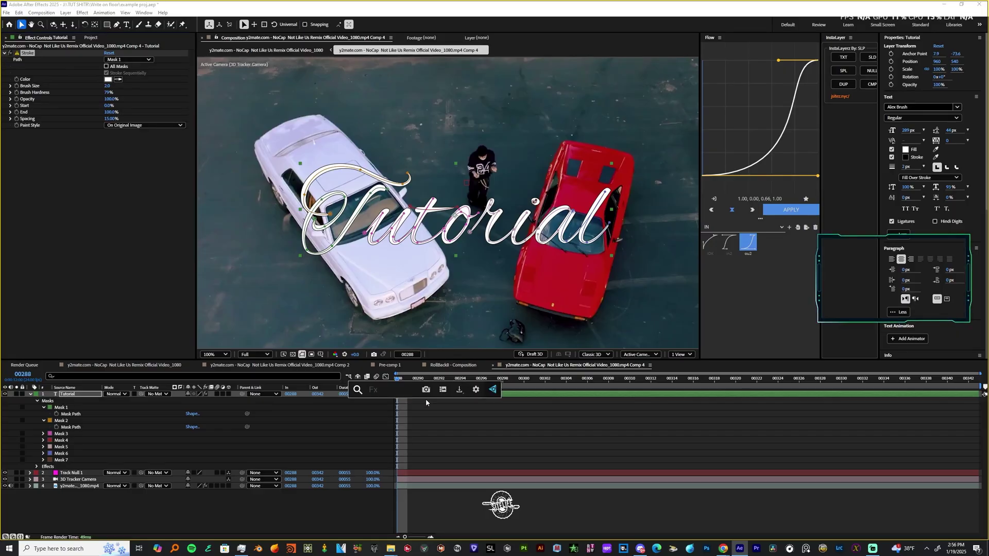
key(Escape)
Set the Stroke effect's Paint Style to Reveal Original Image and its Brush Size to 19.7.
click(124, 60)
click(60, 62)
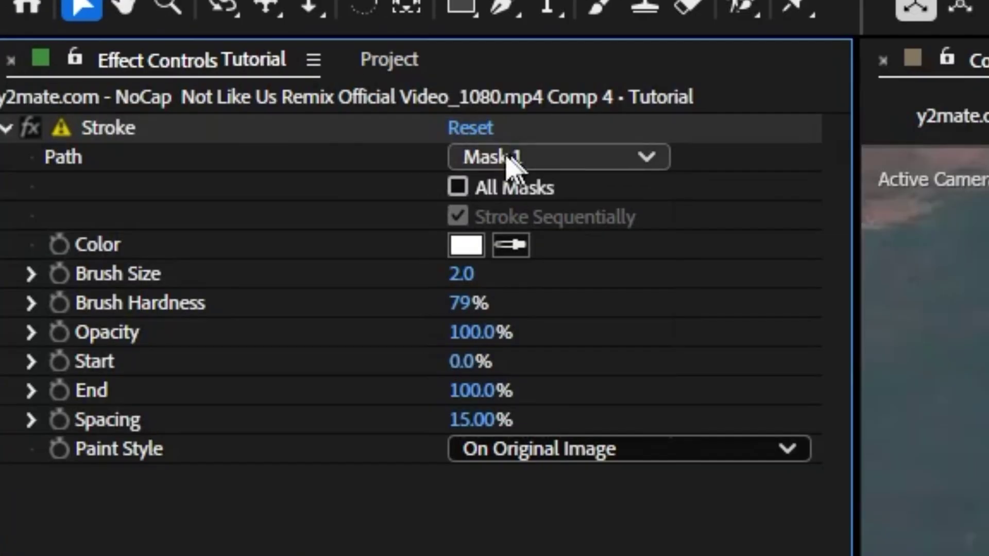
click(504, 157)
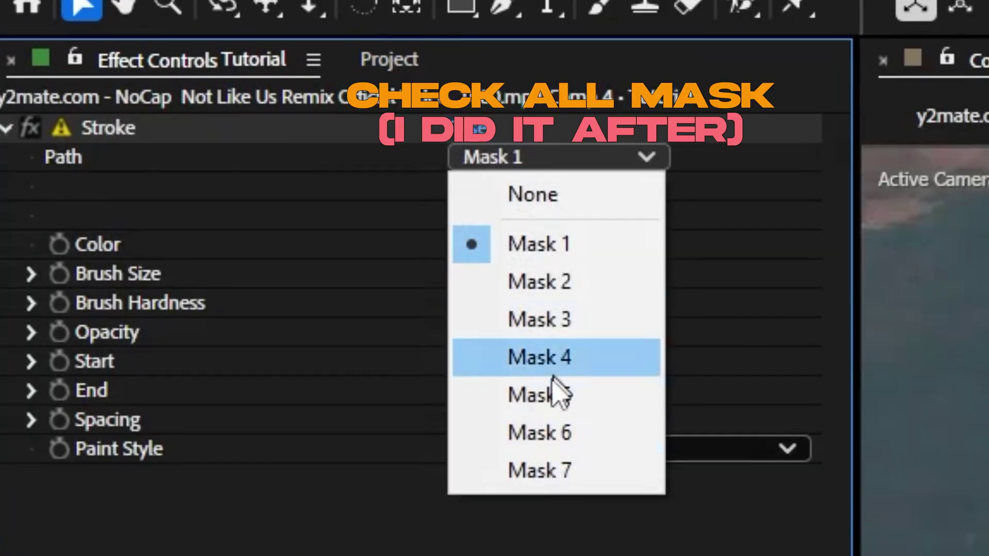
click(460, 238)
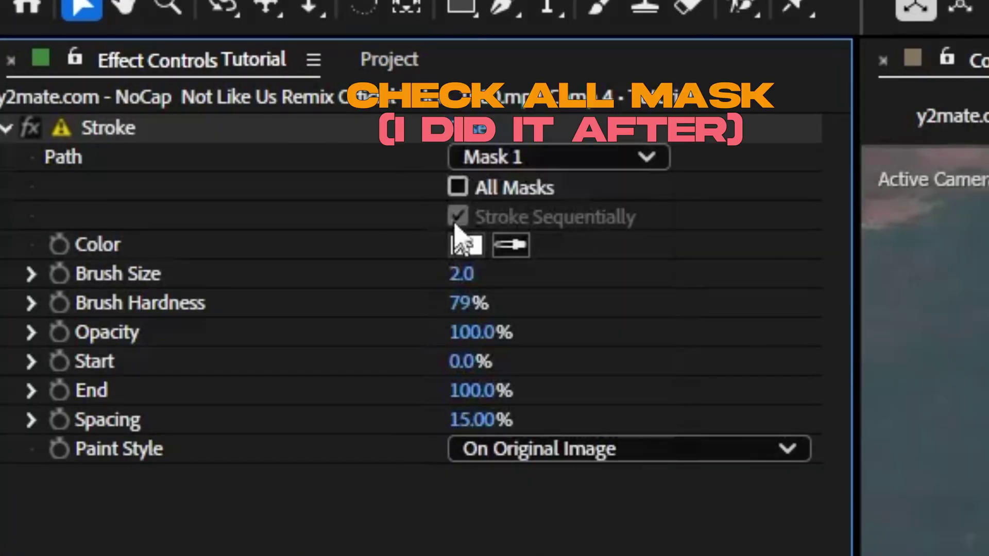
click(516, 457)
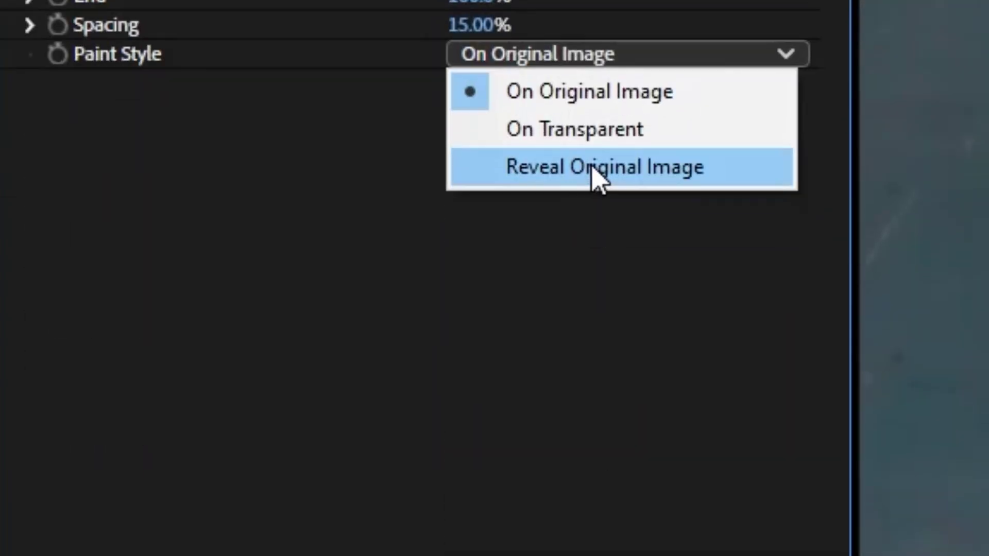
click(602, 168)
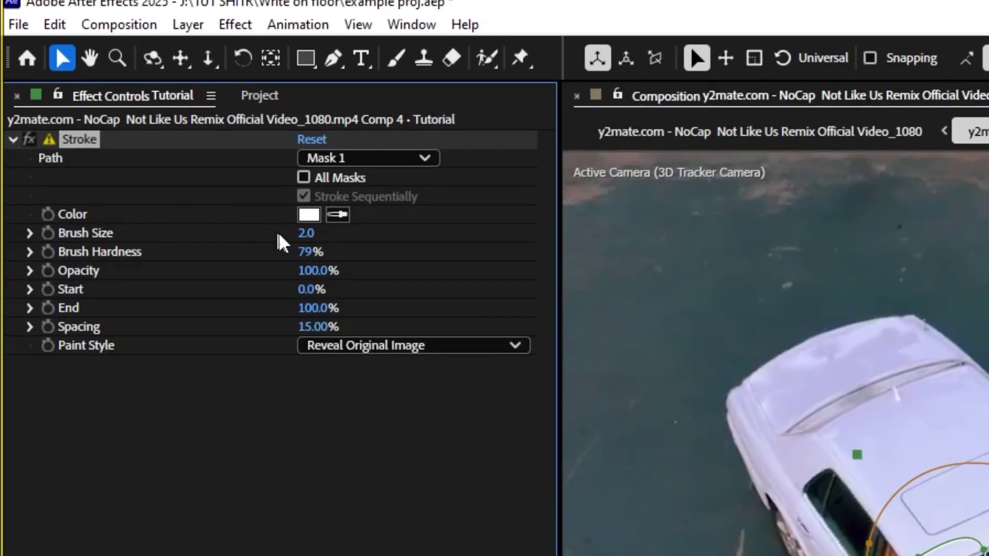
drag(306, 233, 378, 235)
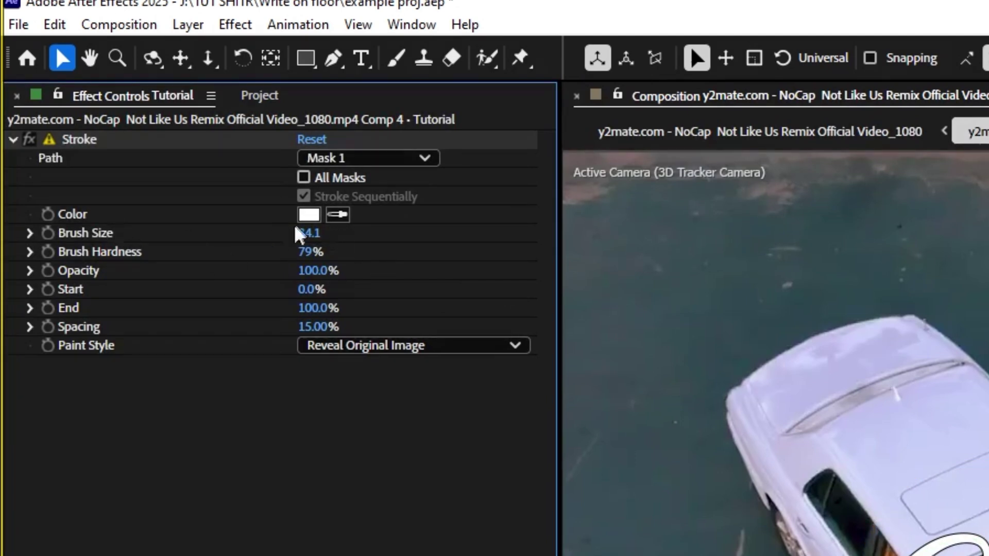
drag(306, 233, 268, 233)
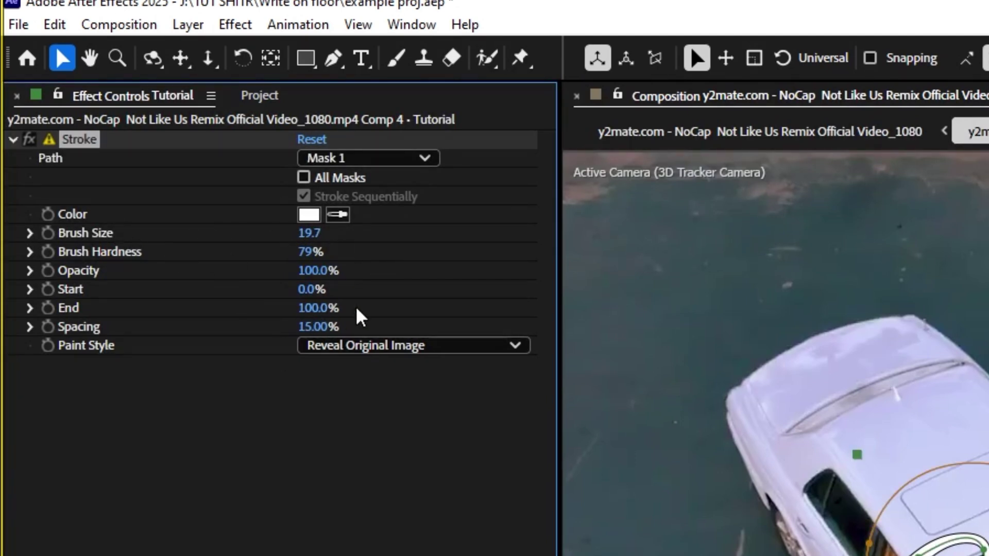
Set the Stroke's End to 0% and keyframe Start from 0% at frame 288 to 100% at frame 312.
drag(306, 308, 110, 305)
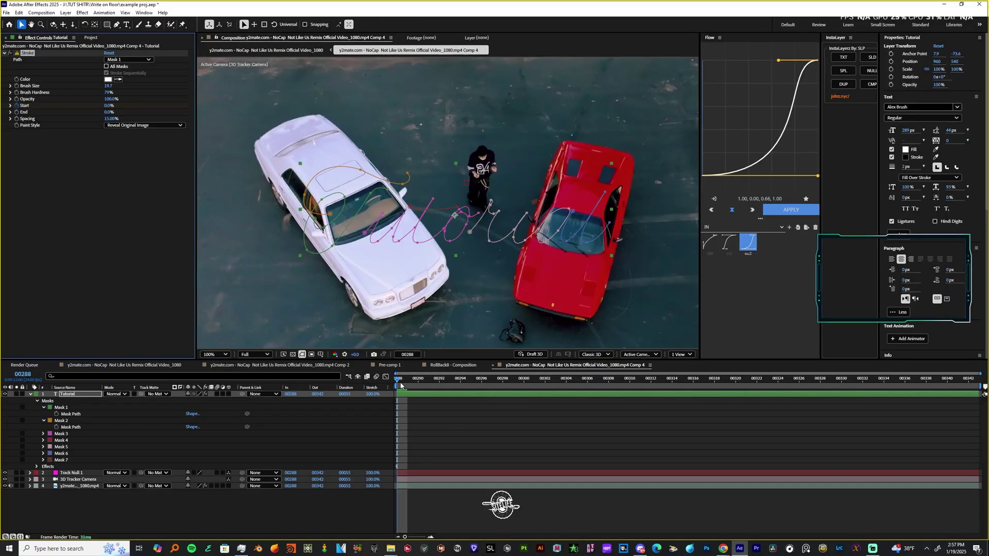
drag(403, 382, 654, 410)
scroll(563, 252, down, 2)
scroll(563, 252, up, 1)
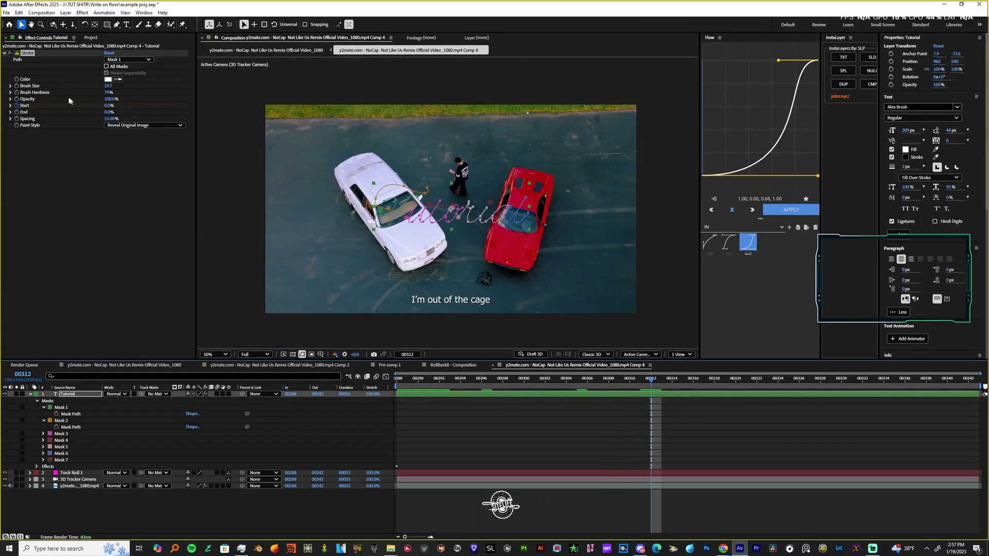
drag(108, 106, 114, 106)
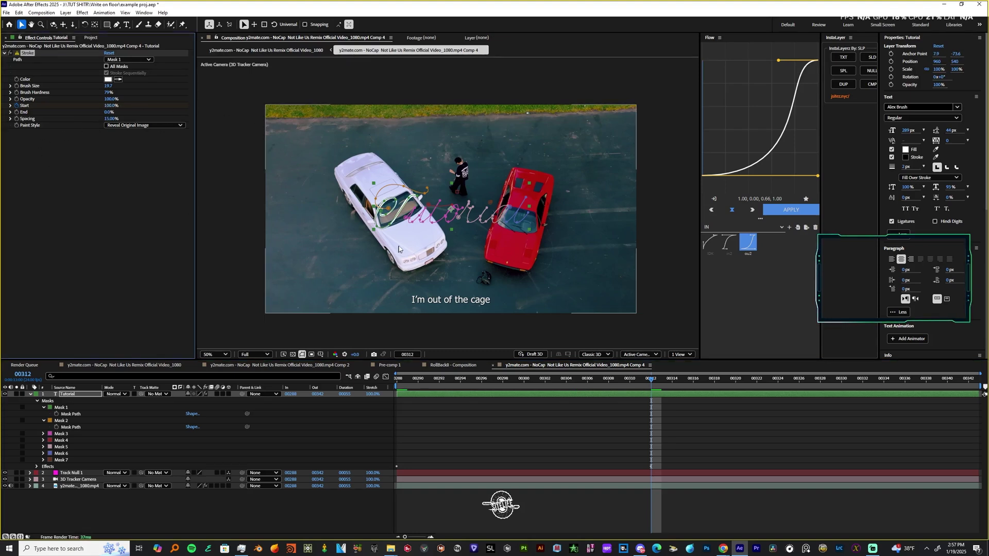
Enable All Masks on the Stroke effect and scrub back to frame 310 to check the write-on.
click(106, 66)
mouse_move(651, 380)
mouse_down()
mouse_move(383, 414)
mouse_move(463, 395)
mouse_move(591, 419)
mouse_move(619, 437)
mouse_move(449, 443)
mouse_move(629, 455)
mouse_up()
click(416, 403)
Reveal the Tutorial layer's two Stroke Start keyframes and apply Easy Ease to both.
click(629, 399)
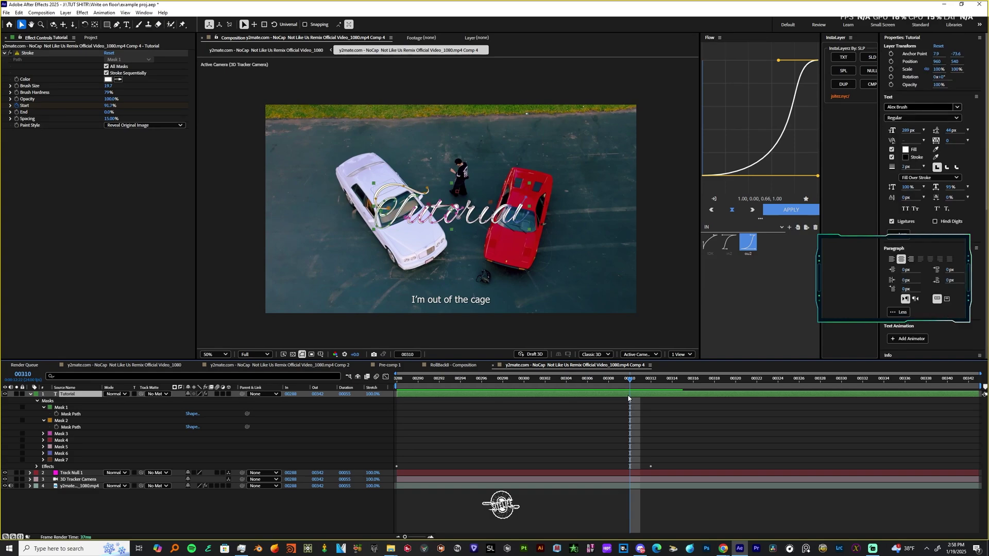
key(u)
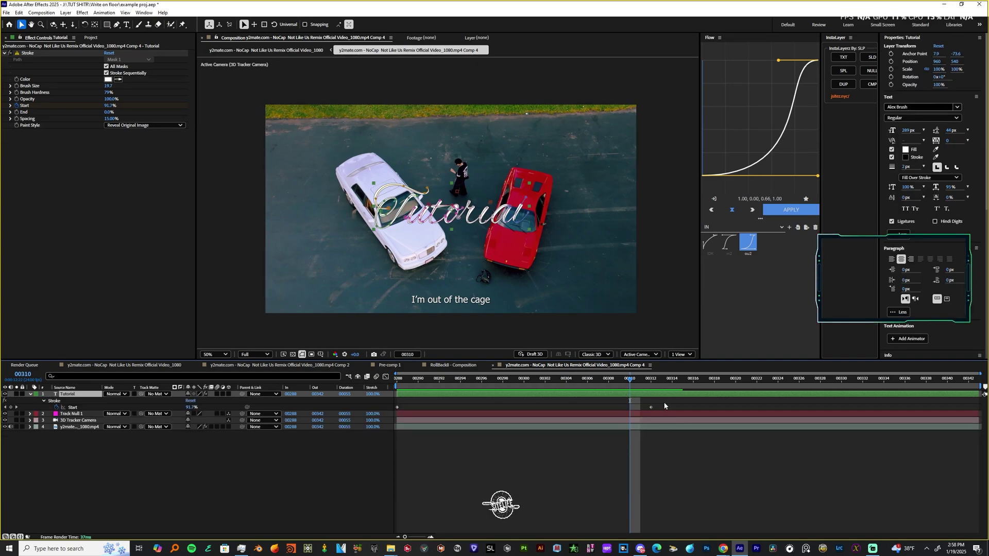
drag(663, 403, 400, 435)
drag(217, 316, 215, 319)
key(F9)
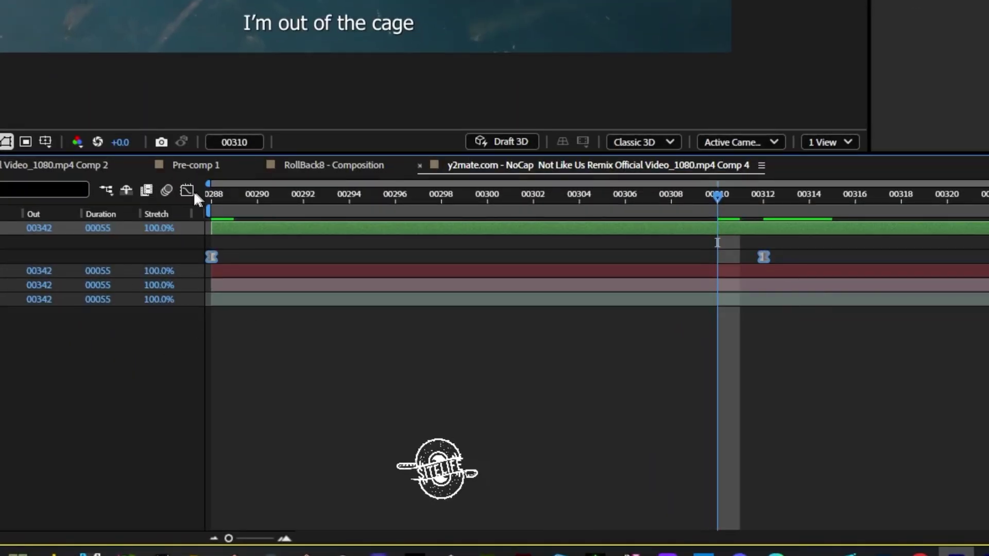
Shape the Start speed graph into an early peak with a long ease-out, and move the end keyframe to frame 324.
click(186, 190)
drag(850, 420, 475, 487)
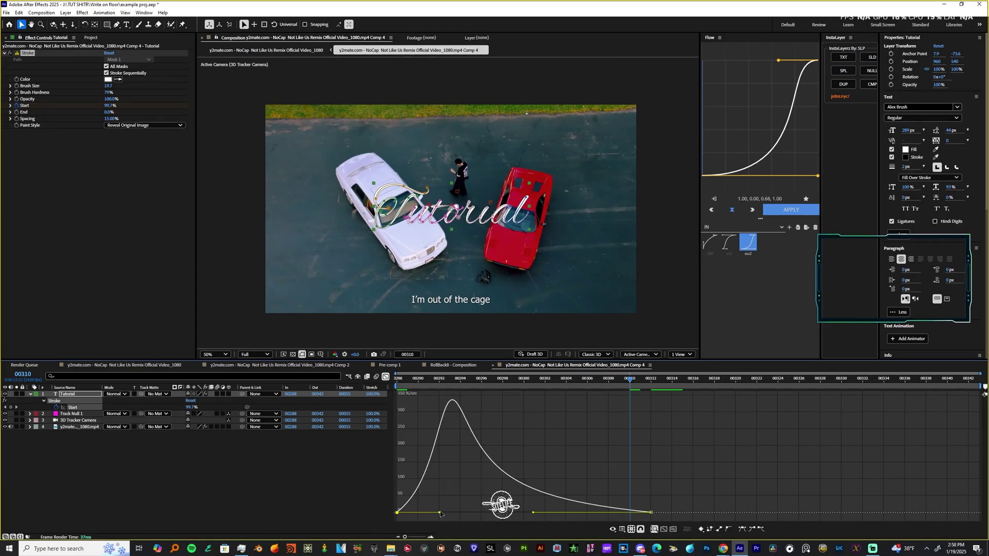
drag(441, 514, 413, 513)
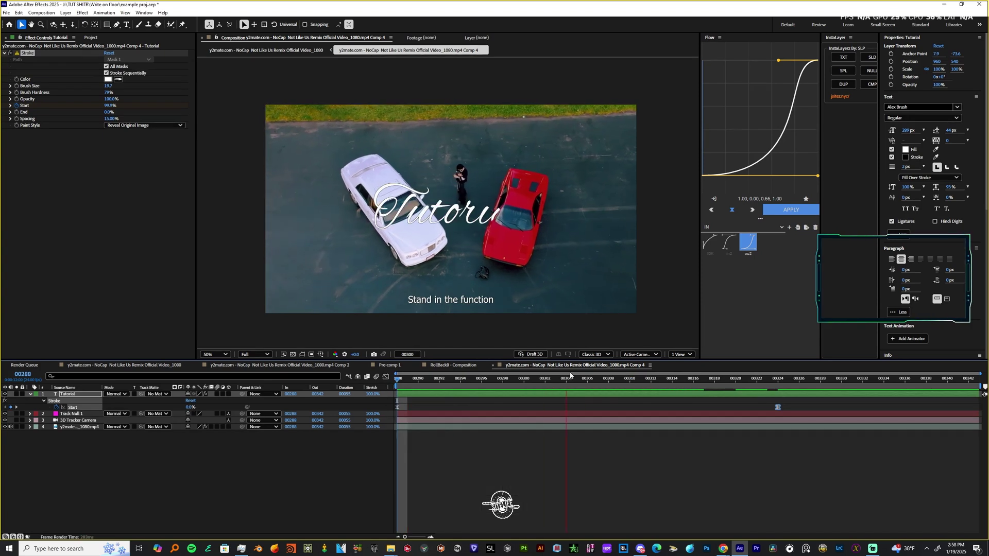
key(space)
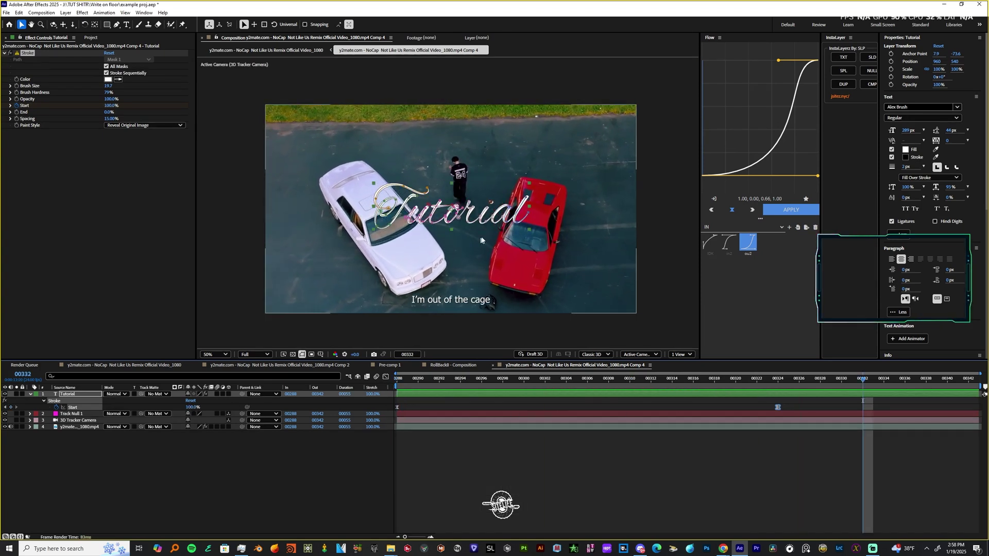
key(comma)
key(period)
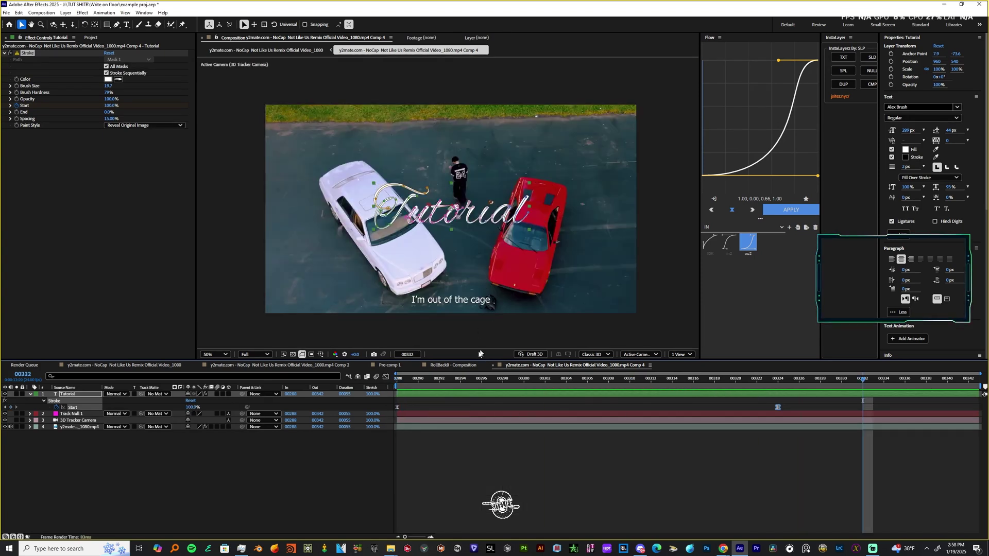
key(space)
key(space)
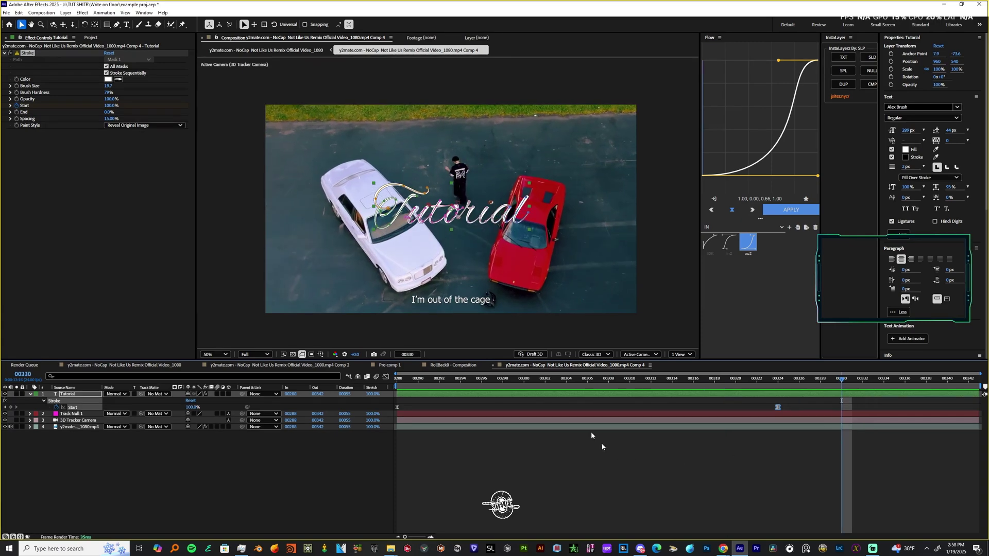
Parent the Tutorial text layer to Track Null 1 and make it a 3D layer.
click(68, 395)
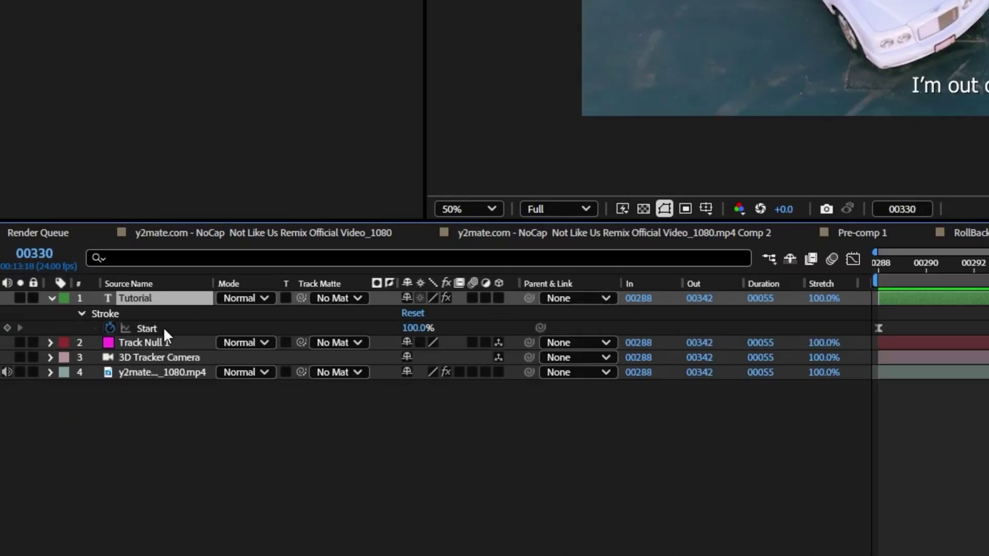
drag(529, 299, 170, 342)
click(498, 300)
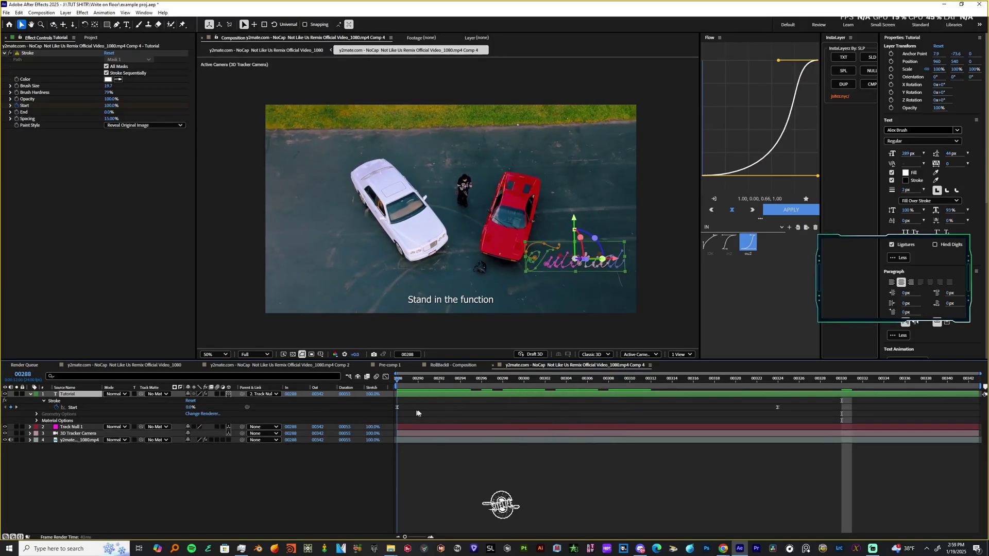
Copy Track Null 1's Position to the Tutorial layer so its Position is 0, 0, 0.
click(76, 427)
key(p)
key(Home)
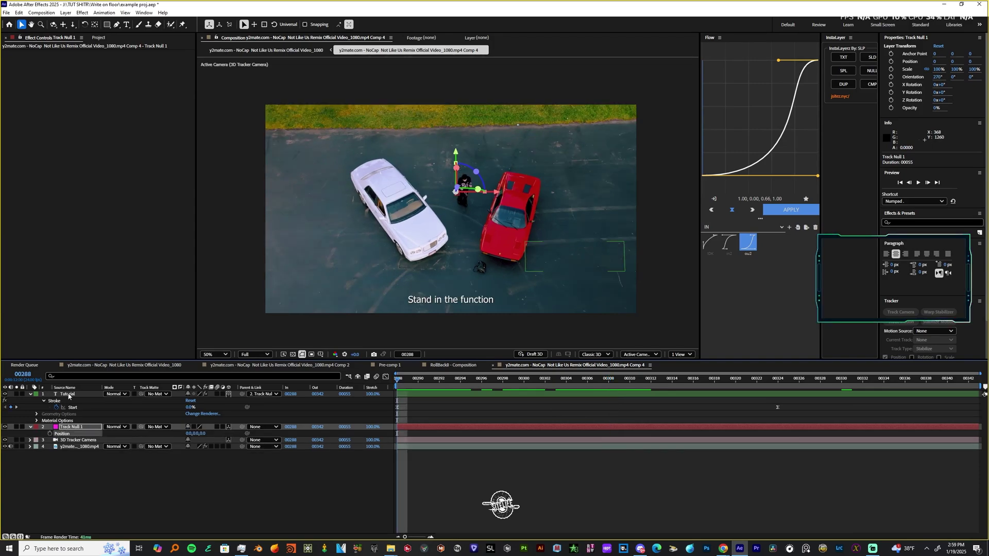
click(74, 396)
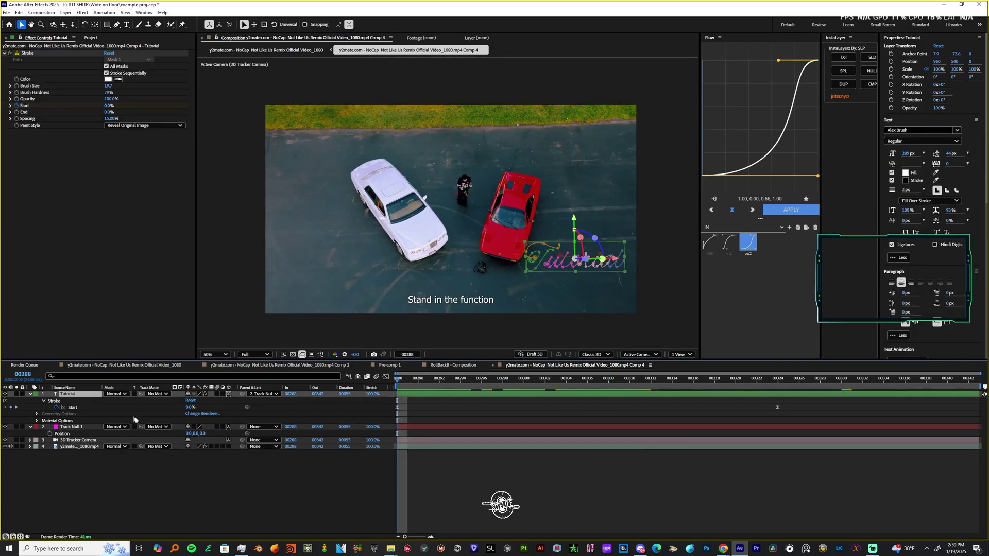
click(67, 433)
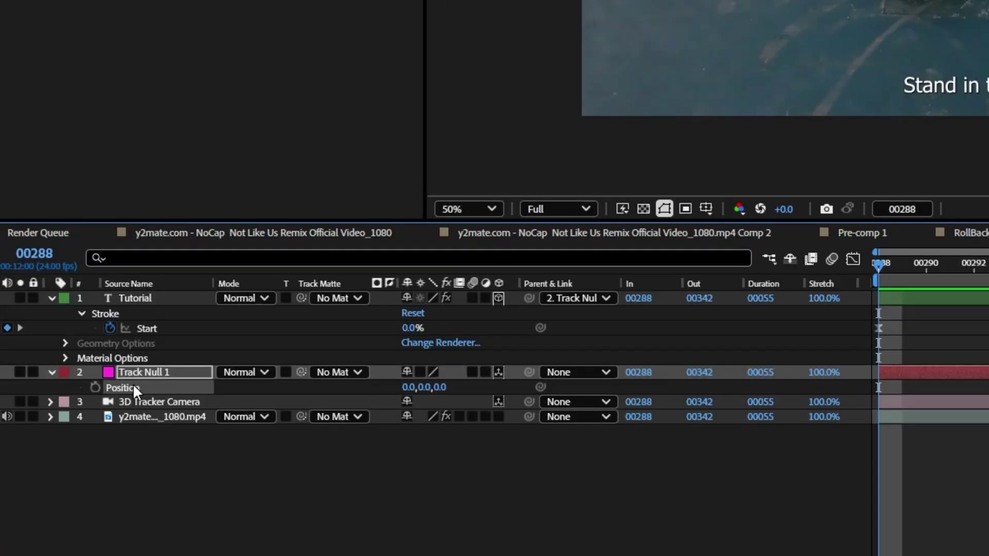
click(145, 298)
key(p)
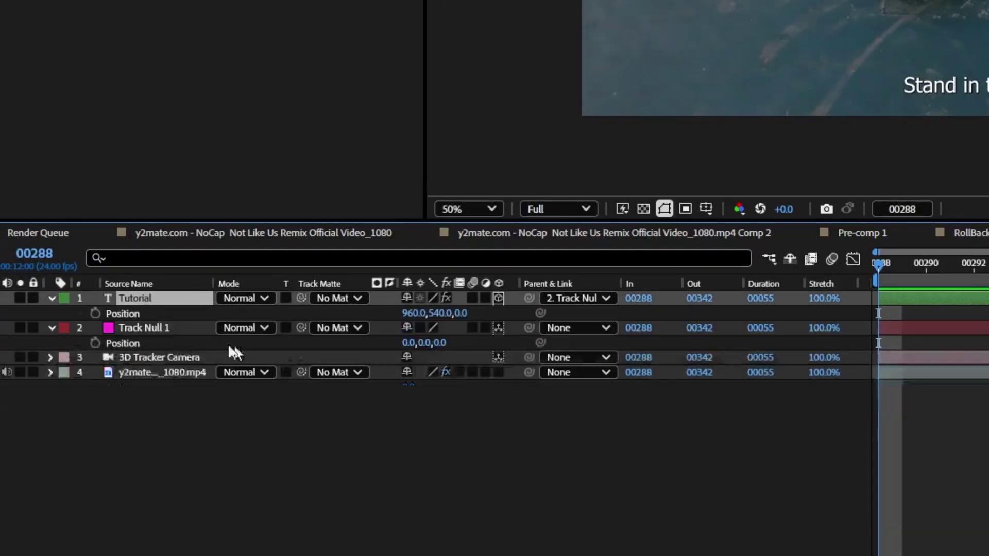
click(142, 315)
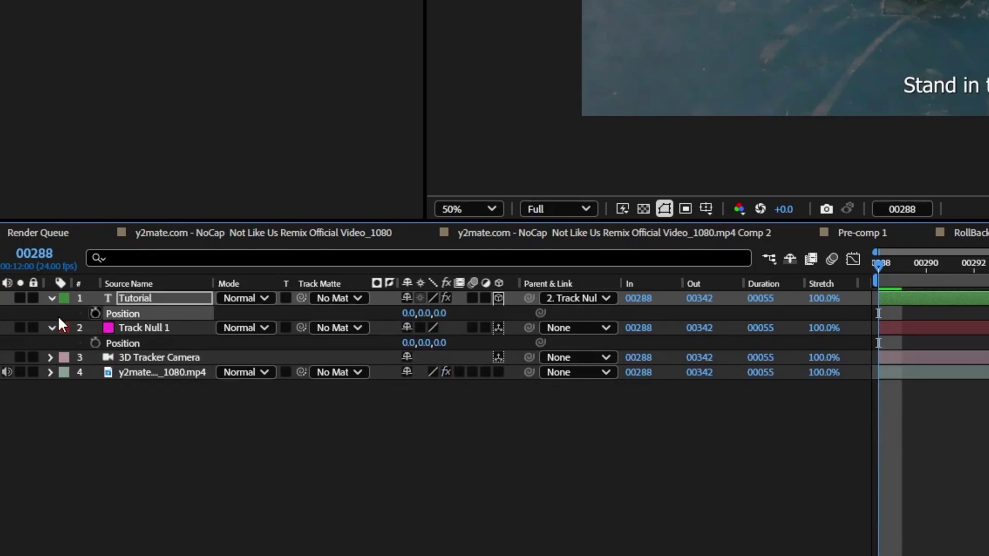
Copy Track Null 1's Orientation of 270°, 0°, 0° to the Tutorial layer and preview the shot.
key(r)
click(135, 372)
key(r)
click(141, 388)
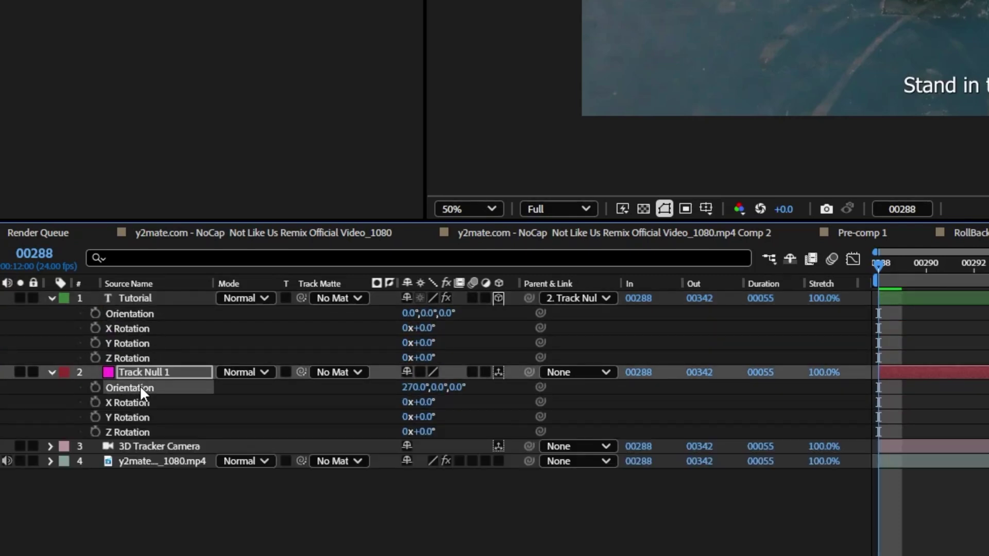
click(134, 316)
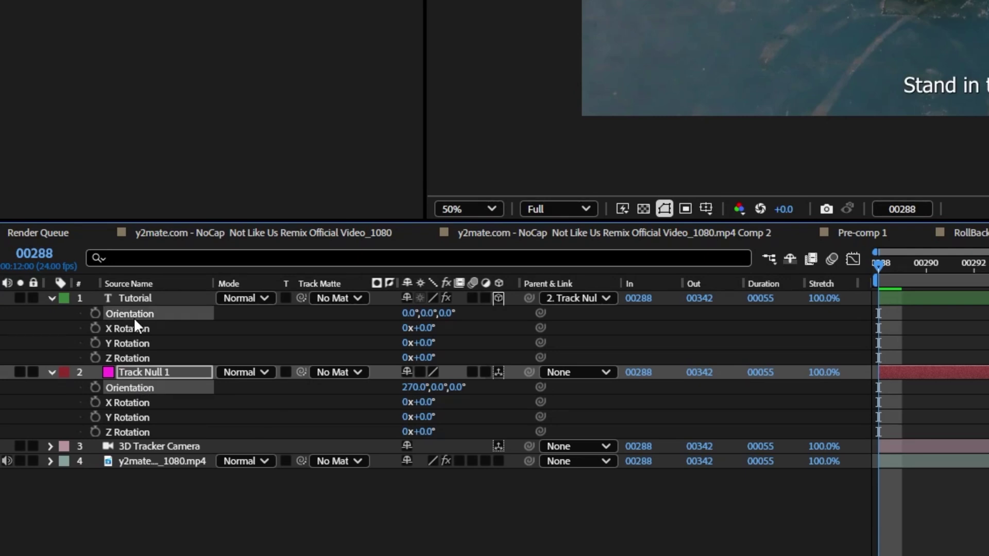
text(270.0°,0.0°,0.0°)
click(755, 415)
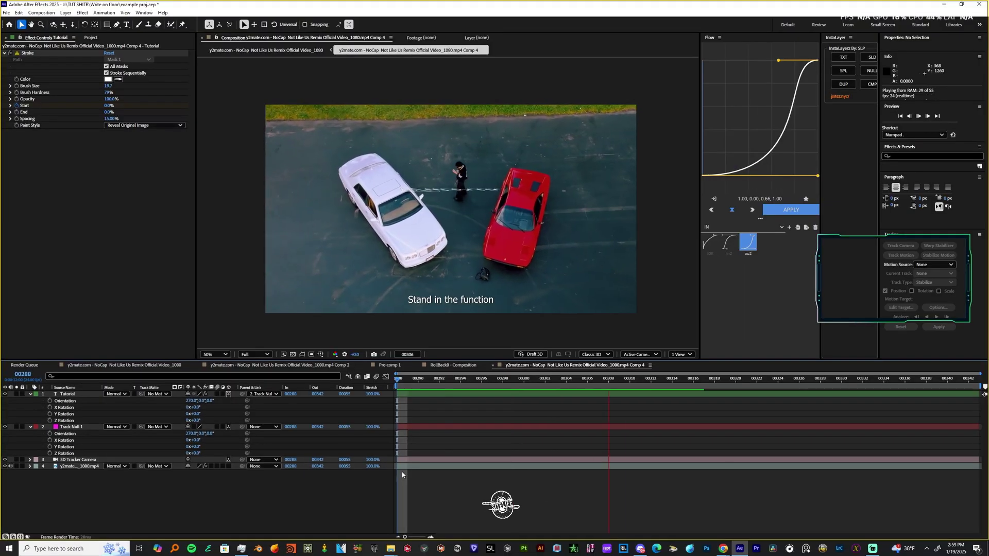
key(space)
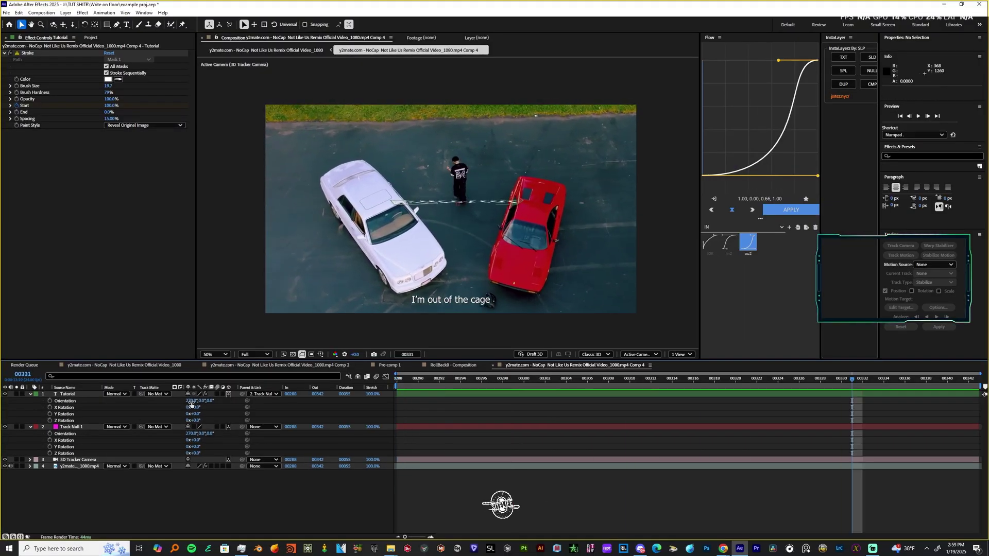
Set the Tutorial layer's X Orientation to 356° and move the text up along its vertical axis to the man's head.
drag(191, 400, 236, 401)
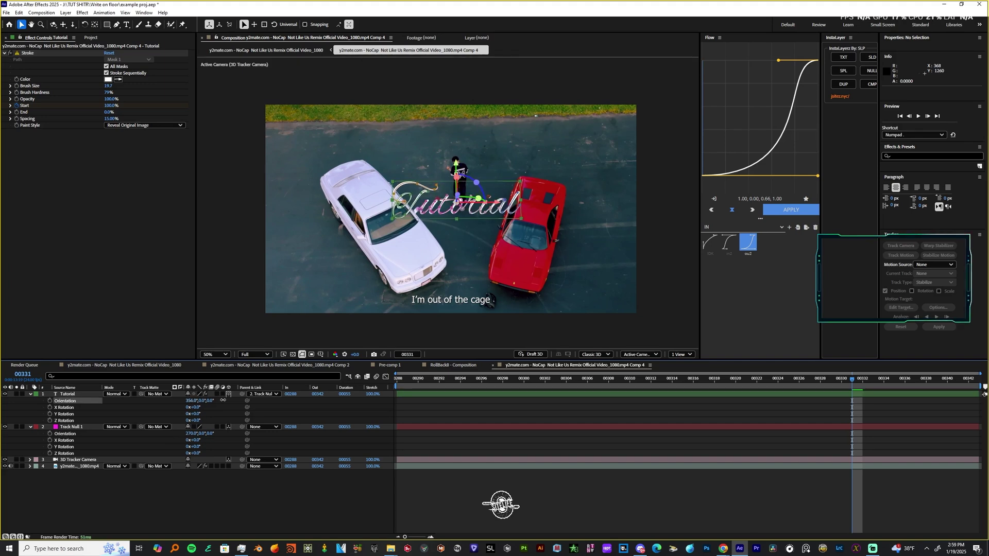
key(space)
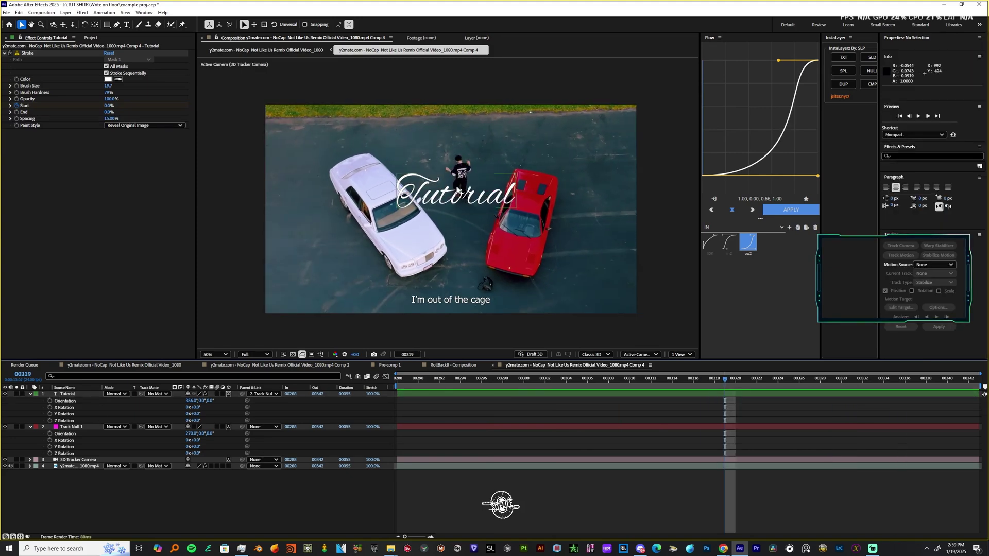
click(78, 394)
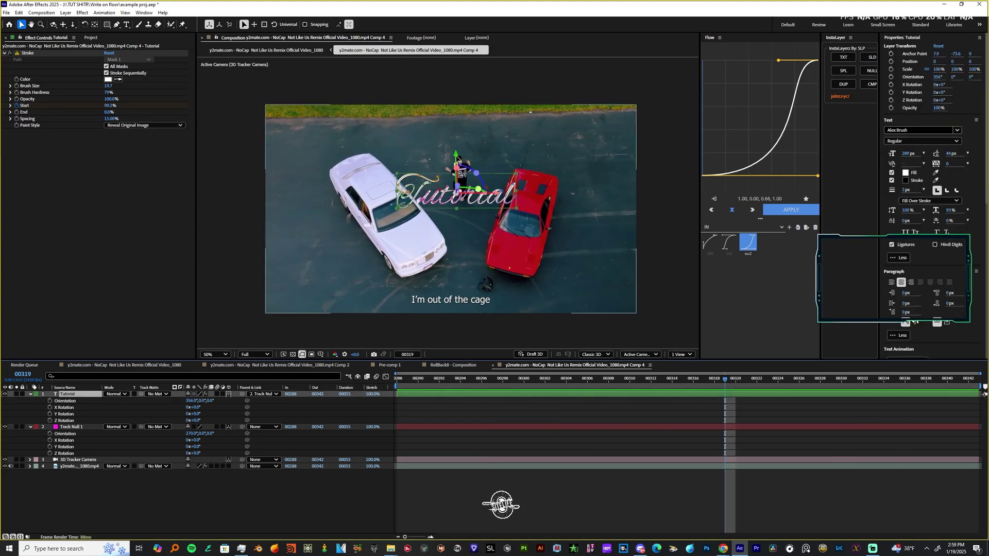
drag(457, 158, 459, 138)
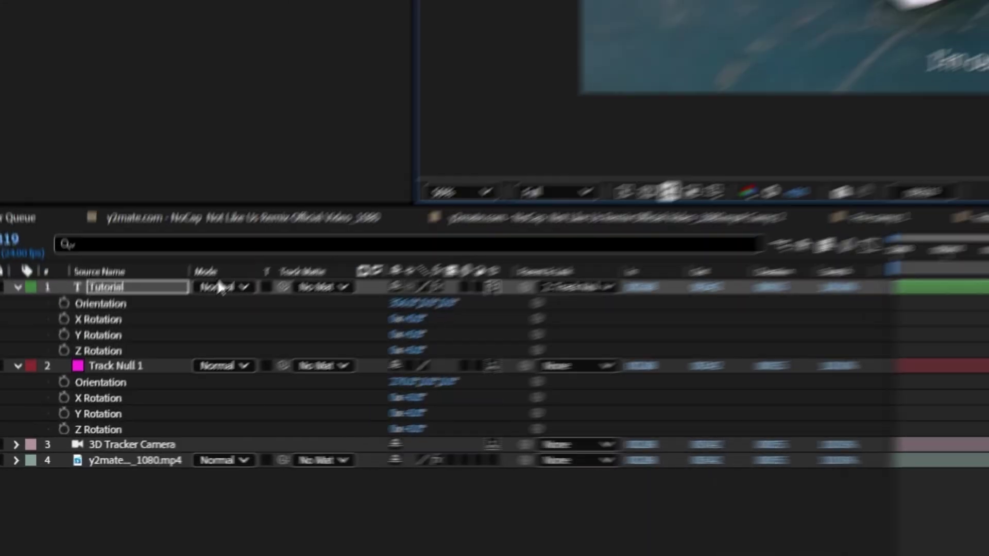
Set the Tutorial layer's blending mode to Soft Light and preview the text on the ground.
click(116, 394)
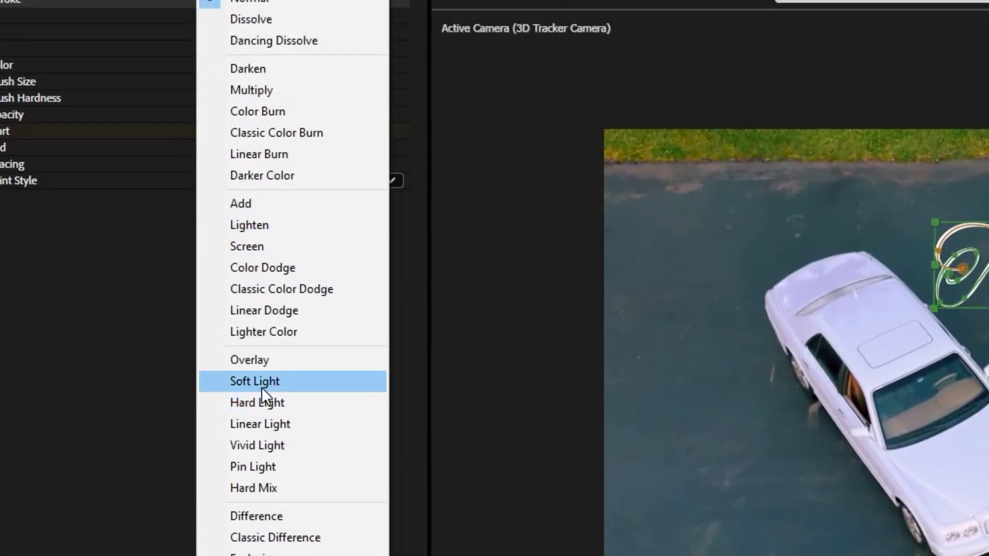
click(262, 386)
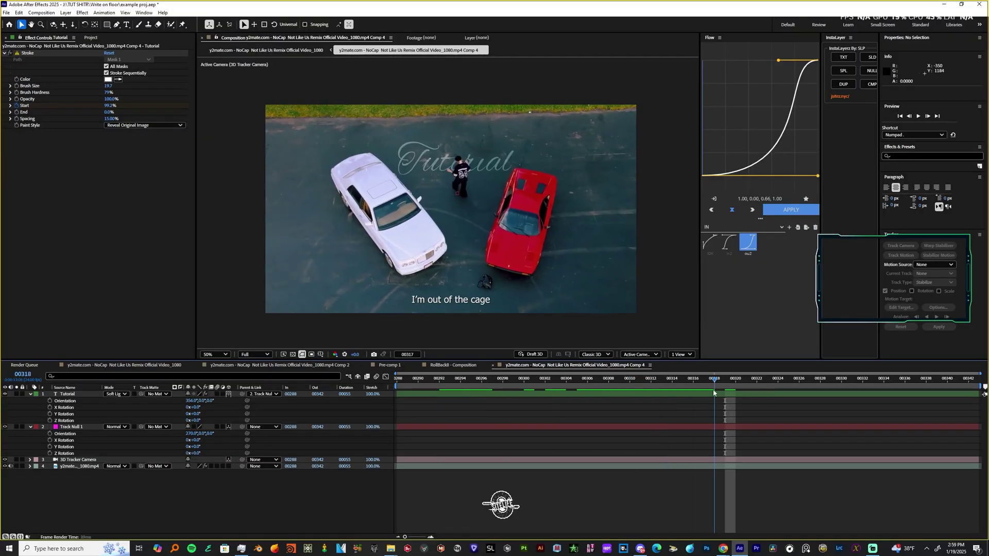
mouse_move(713, 393)
mouse_down()
mouse_move(766, 388)
mouse_move(547, 391)
mouse_move(726, 397)
mouse_up()
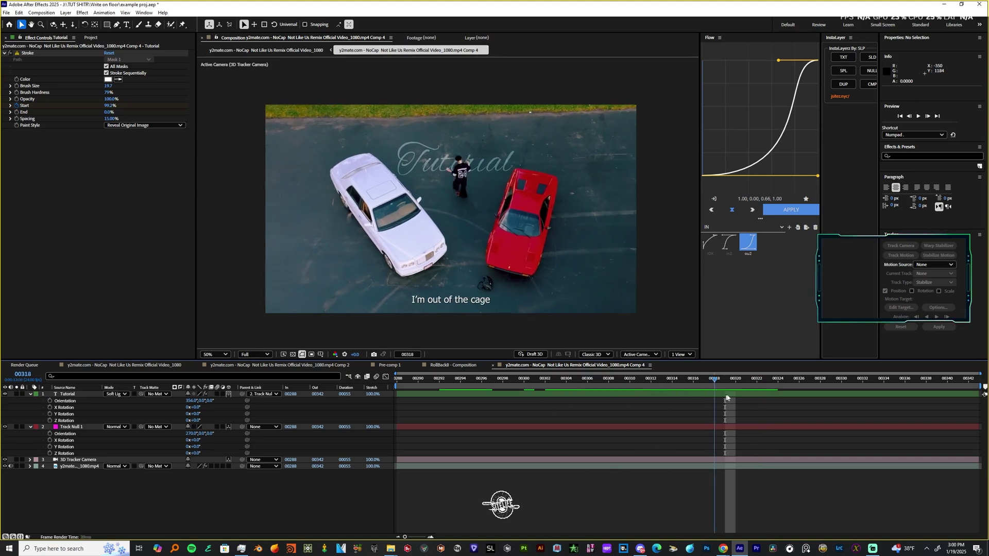
key(space)
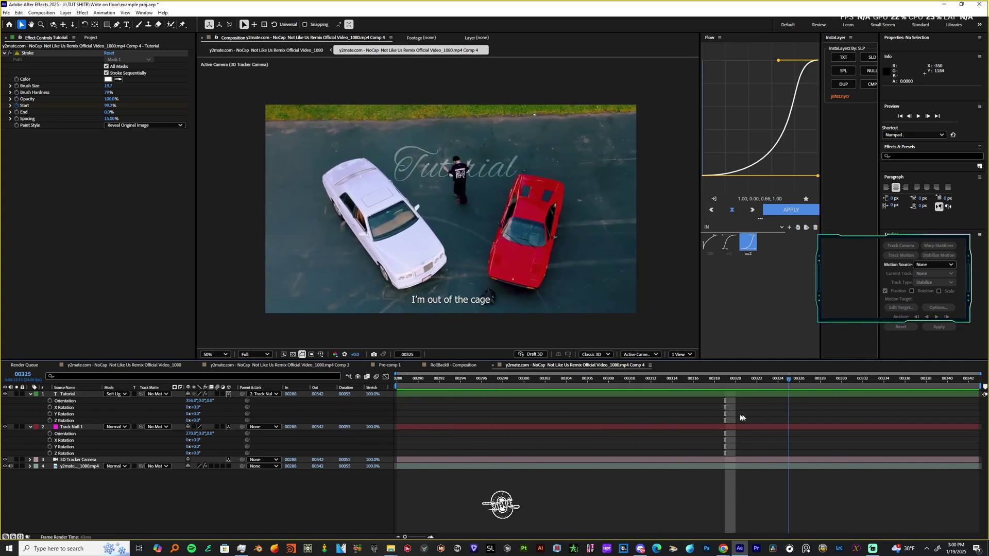
Duplicate the video footage layer and move the copy to the top of the layer stack.
click(69, 467)
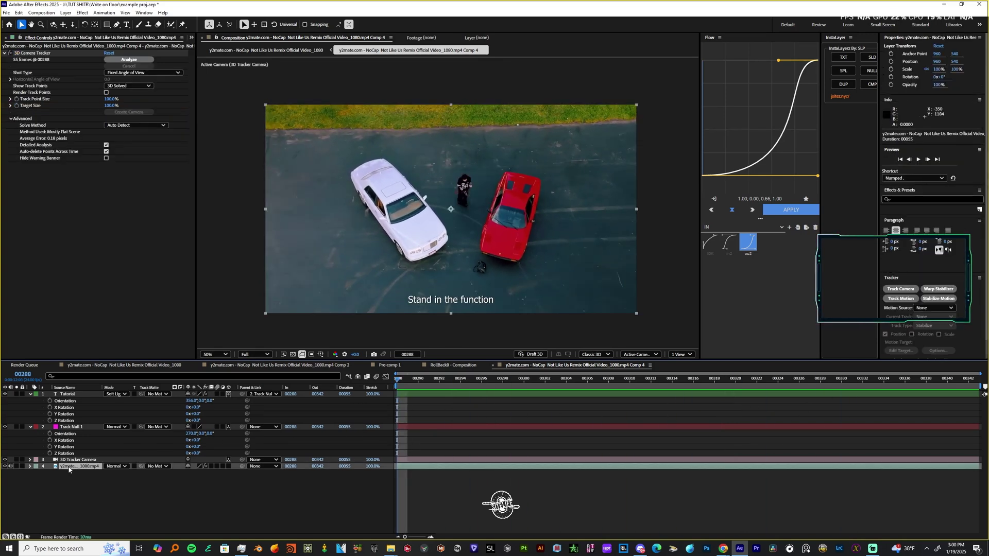
key(ctrl+d)
key(ctrl+shift+bracketright)
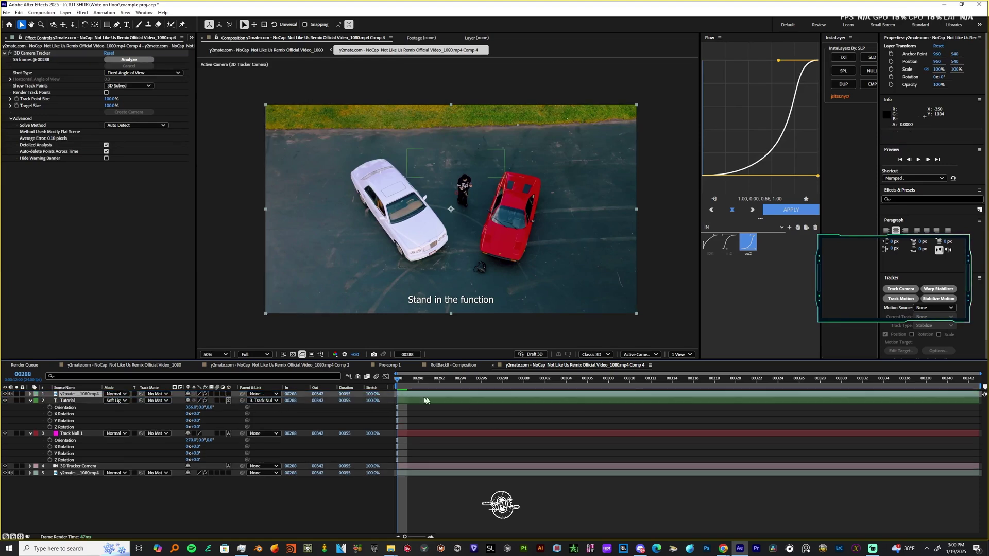
Open the top footage copy for Roto Brush work and delete its 3D Camera Tracker effect.
click(170, 25)
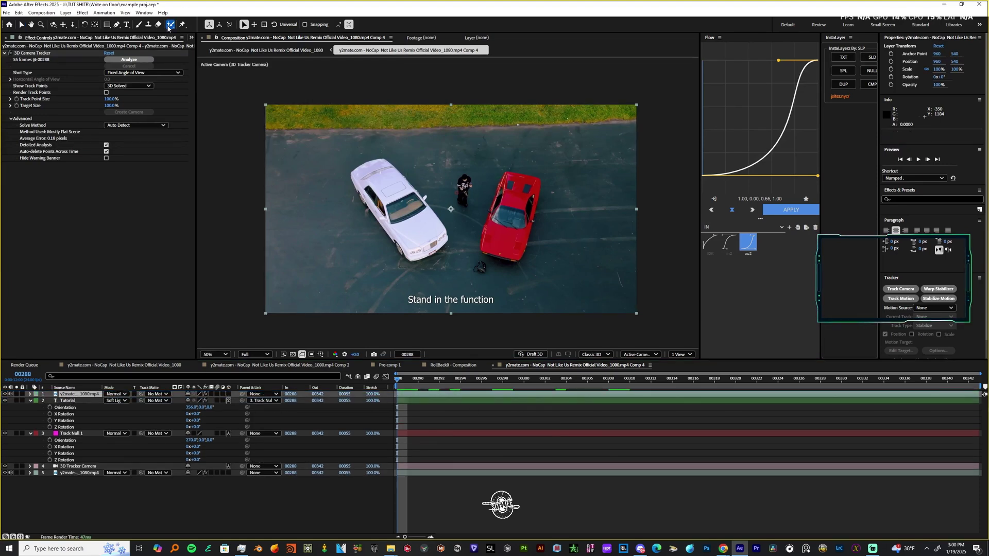
double_click(411, 394)
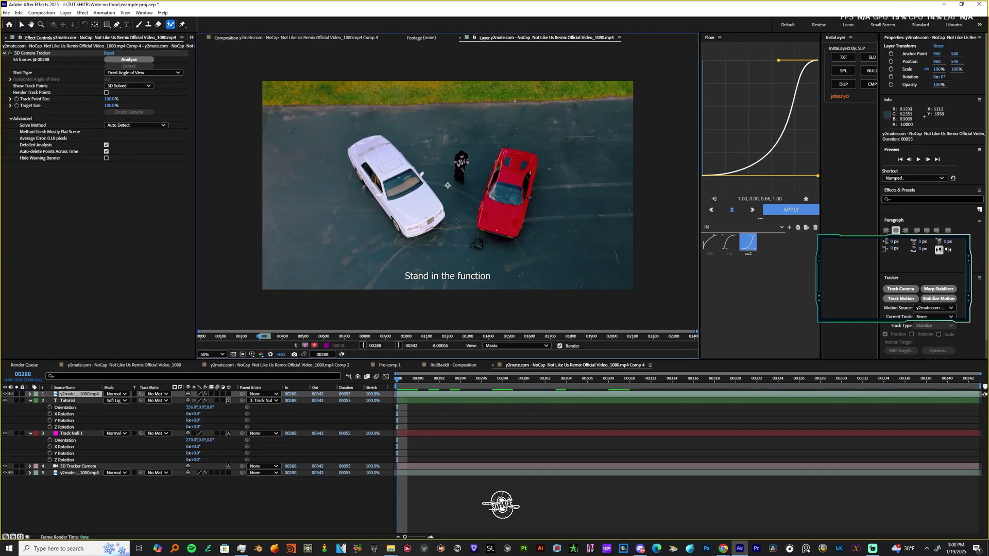
click(39, 53)
key(Delete)
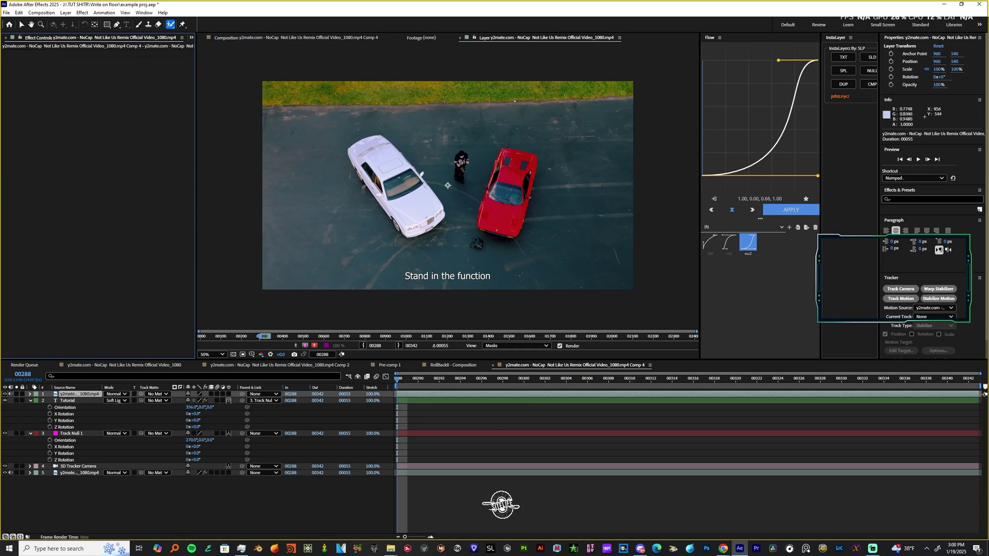
Isolate the standing man with Roto Brush at frame 288, correct the selection around his body and propagate it through the clip.
scroll(448, 186, up, 2)
drag(461, 181, 463, 204)
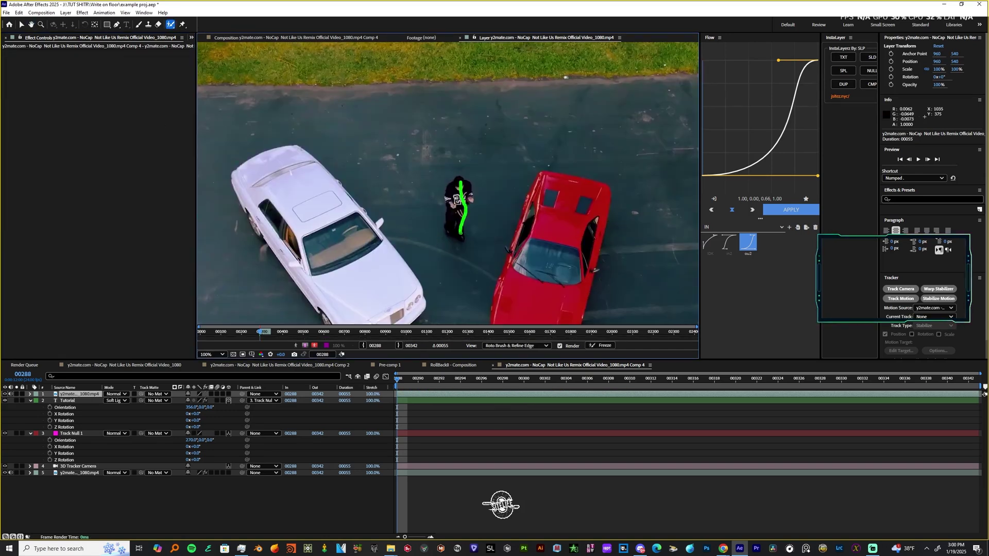
scroll(448, 191, up, 2)
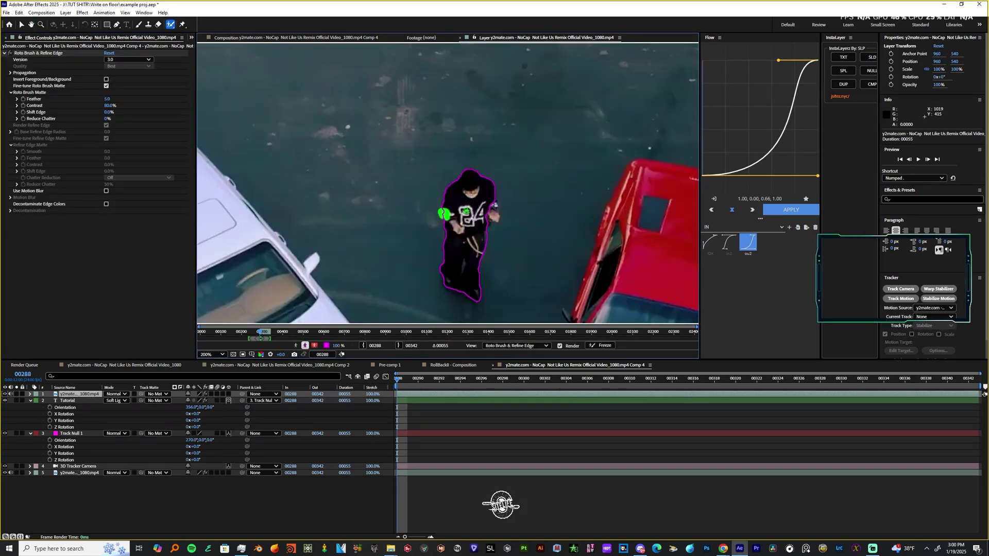
drag(413, 217, 510, 224)
scroll(474, 299, up, 1)
drag(441, 198, 451, 265)
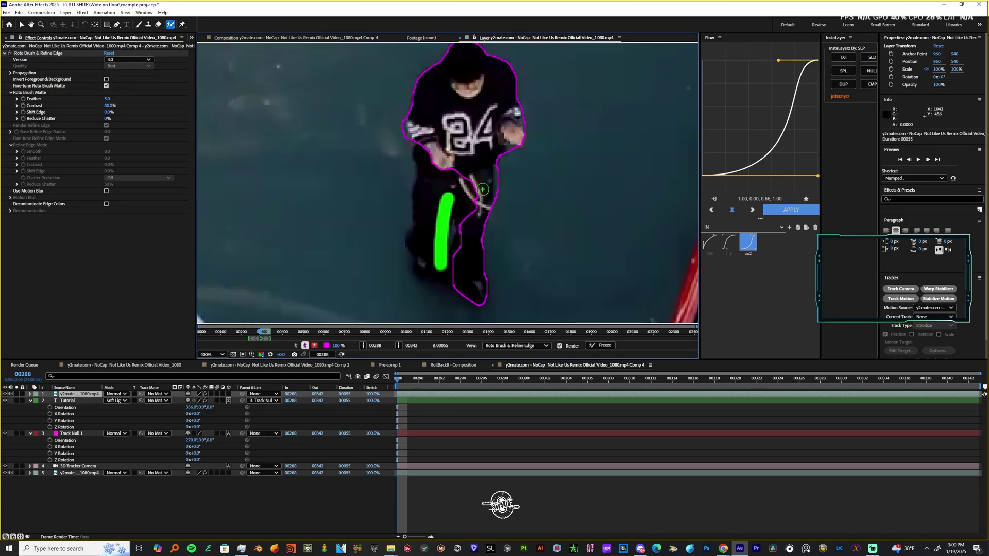
key(ctrl+z)
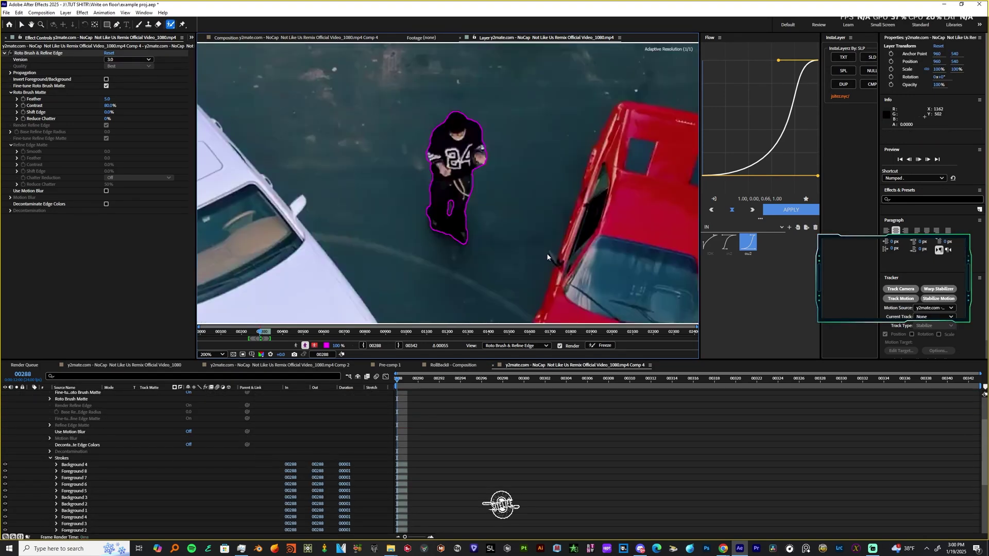
key(space)
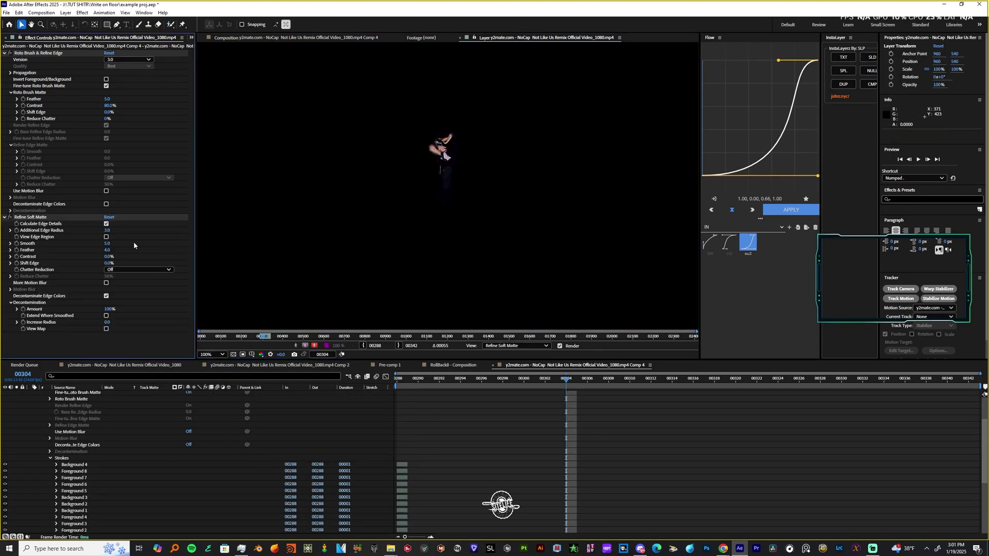
Pre-compose the rotoscoped footage layer with all attributes moved into the new composition, and return to the Comp 4 view.
right_click(83, 393)
click(111, 344)
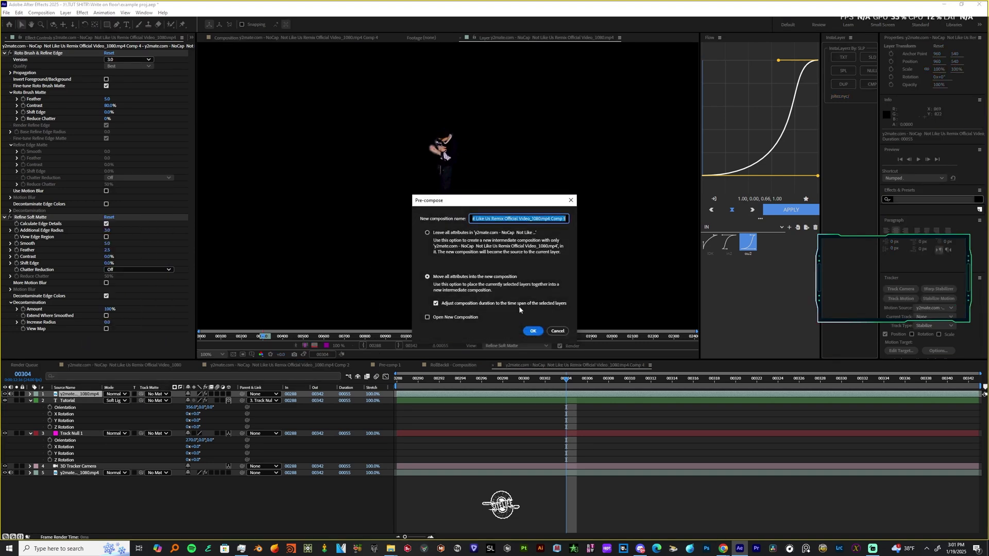
click(533, 332)
click(309, 39)
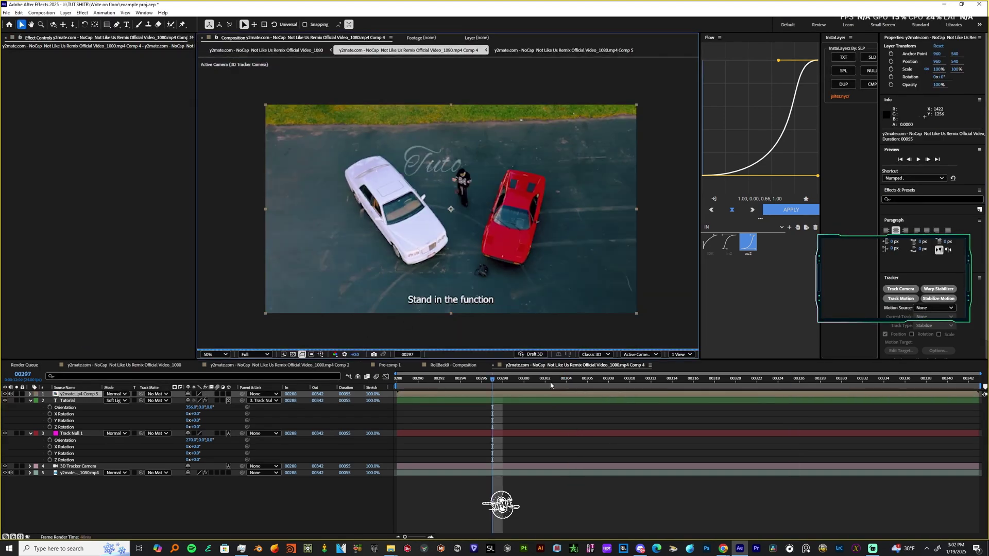
Scrub and play through the composition to examine how the Tutorial text writes on behind the man.
drag(493, 379, 598, 379)
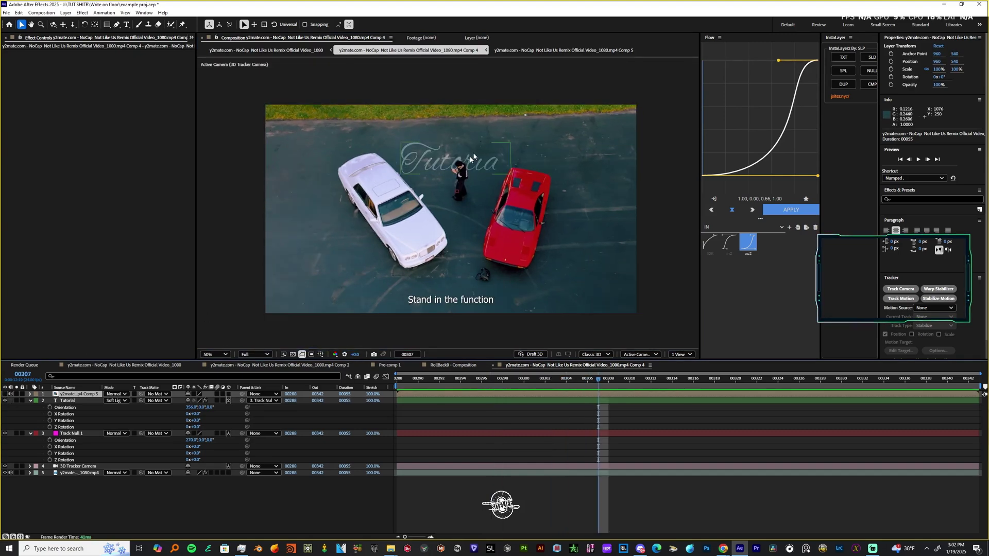
scroll(458, 161, up, 2)
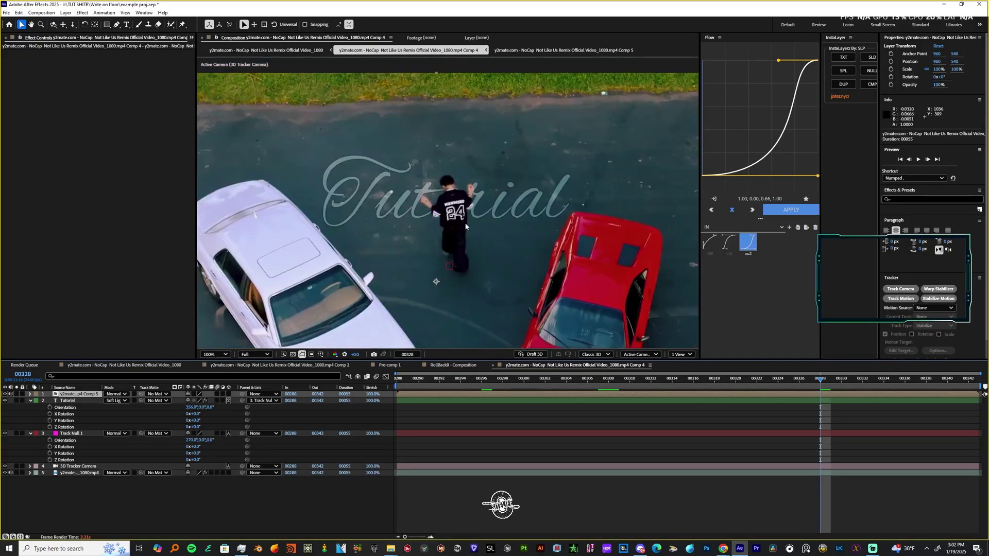
drag(506, 385, 683, 386)
drag(594, 397, 639, 387)
key(space)
key(space)
drag(750, 404, 529, 394)
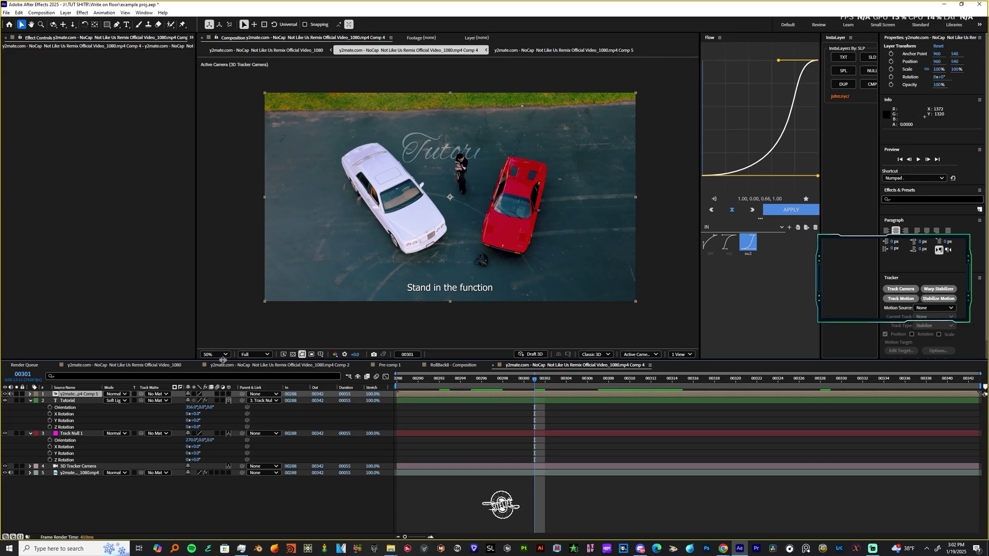